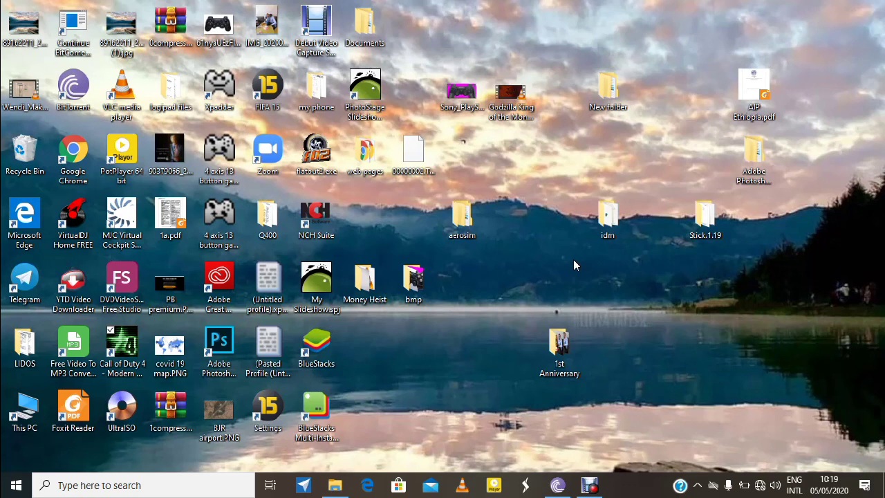
Move the Xpadder desktop shortcut to the empty spot beside the BlueStacks shortcut.
{"action": "left_click_drag", "start_coordinate": [228, 102], "coordinate": [429, 402]}
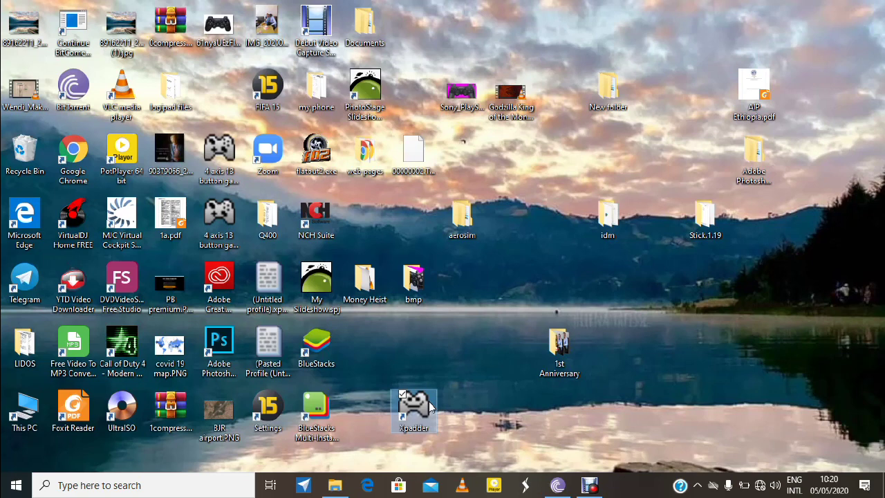
{"action": "left_click_drag", "start_coordinate": [429, 403], "coordinate": [423, 364]}
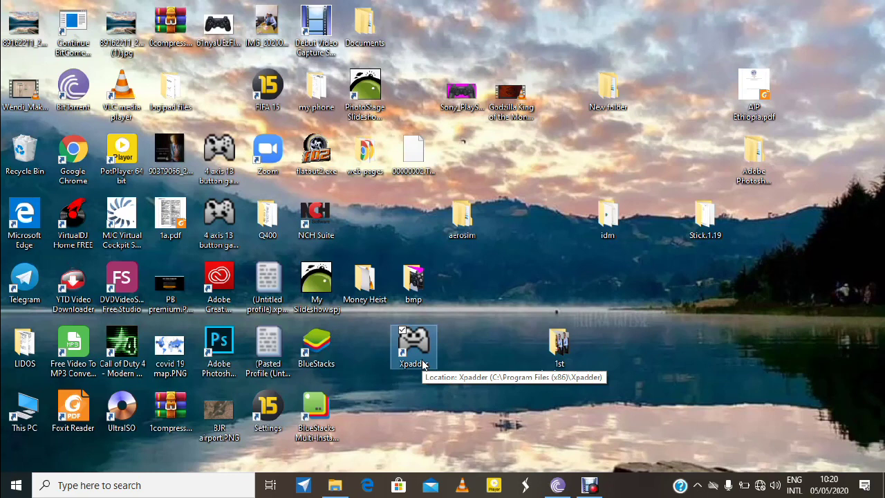
{"action": "left_click", "coordinate": [424, 365]}
{"action": "left_click_drag", "start_coordinate": [423, 364], "coordinate": [450, 378]}
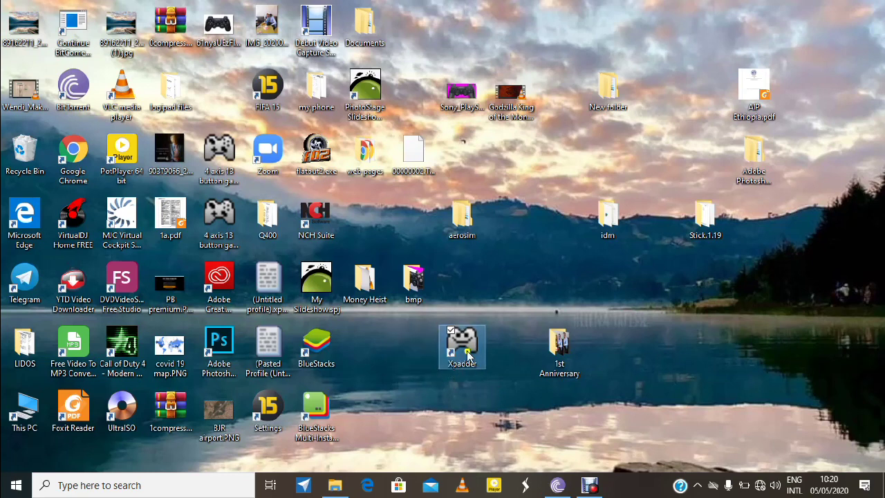
{"action": "left_click_drag", "start_coordinate": [484, 367], "coordinate": [379, 377]}
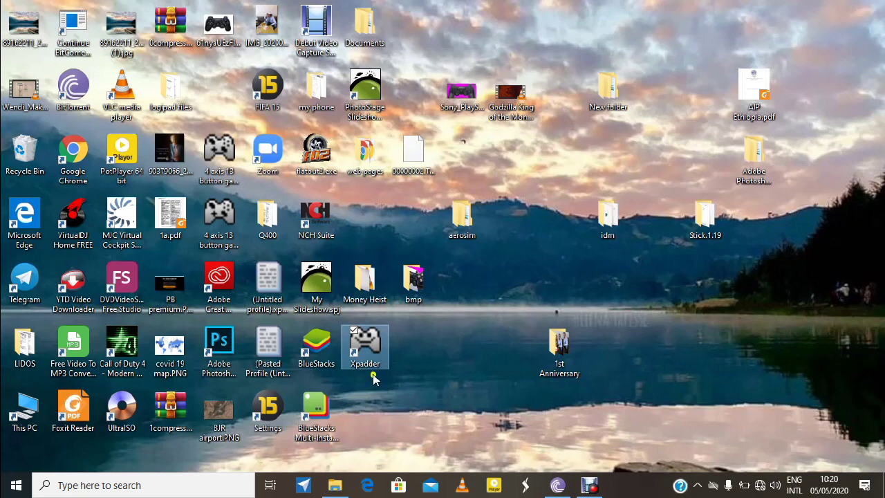
Launch xpadder (2).exe from the Programs folder in Downloads and minimize the folder window.
{"action": "left_click", "coordinate": [329, 490]}
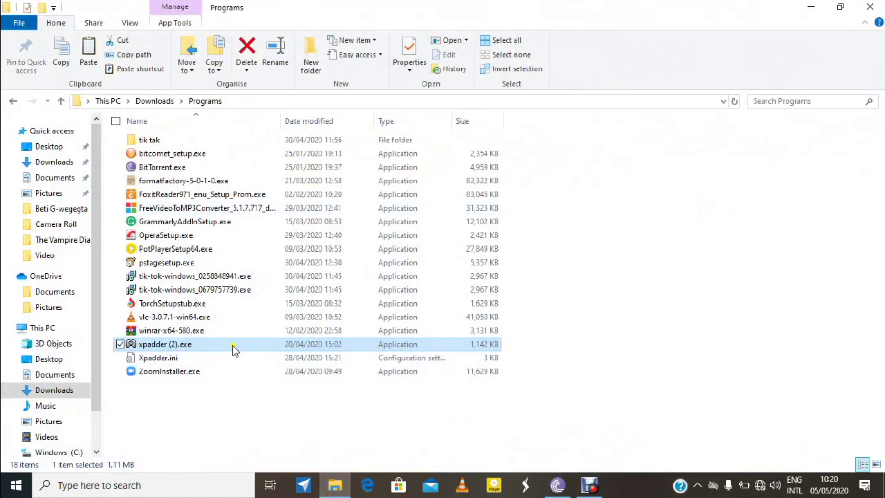
{"action": "double_click", "coordinate": [233, 348]}
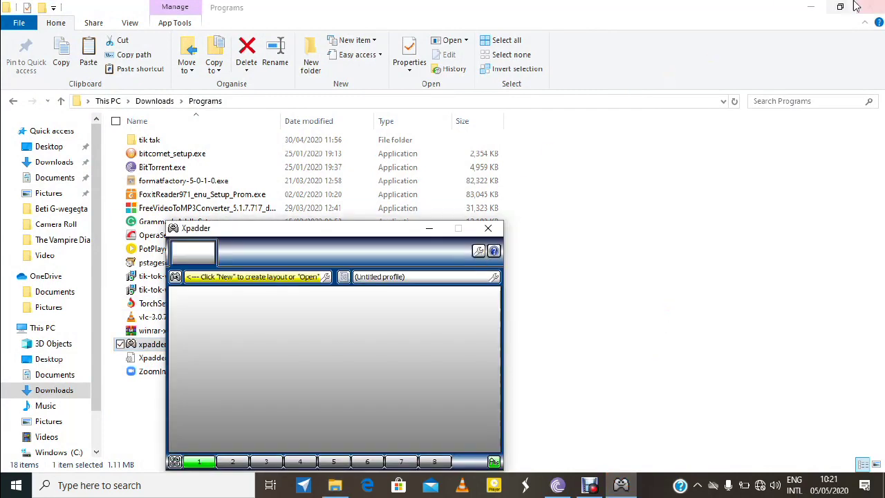
{"action": "left_click", "coordinate": [821, 6]}
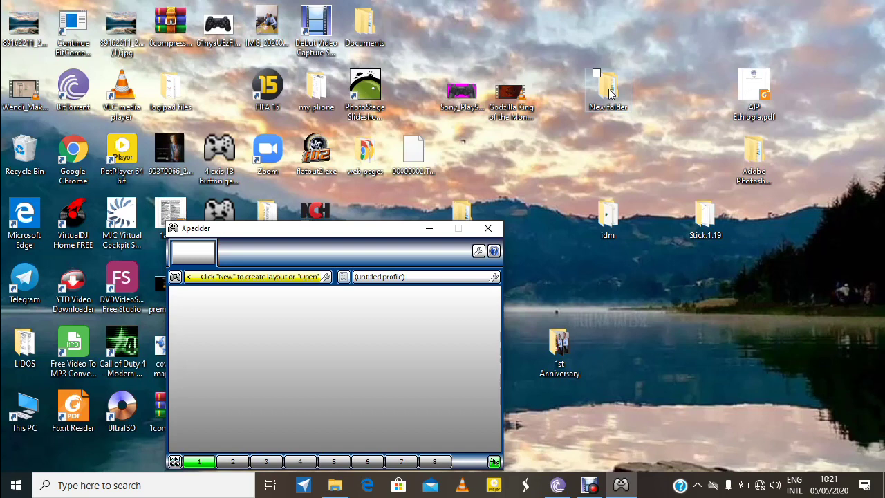
Find the USB game controllers setup by searching for "game" and check the test page of the 4 axis 13 button gamepad.
{"action": "left_click", "coordinate": [100, 487]}
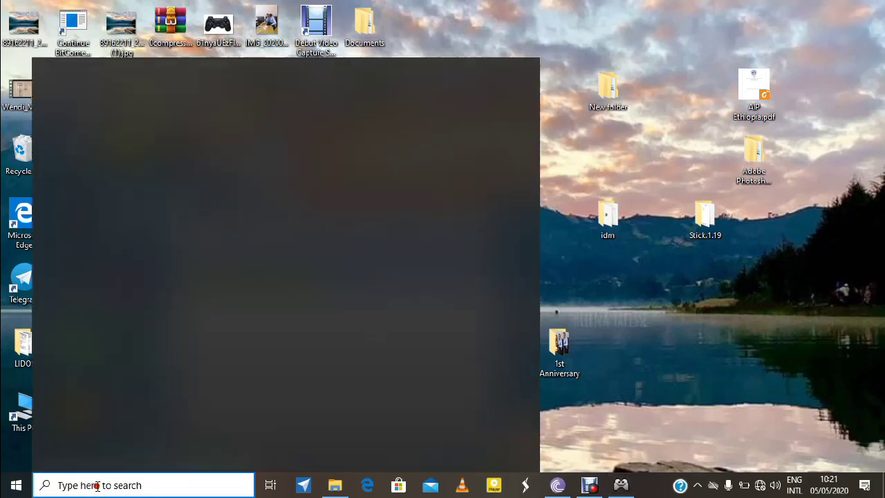
{"action": "type", "text": "gam"}
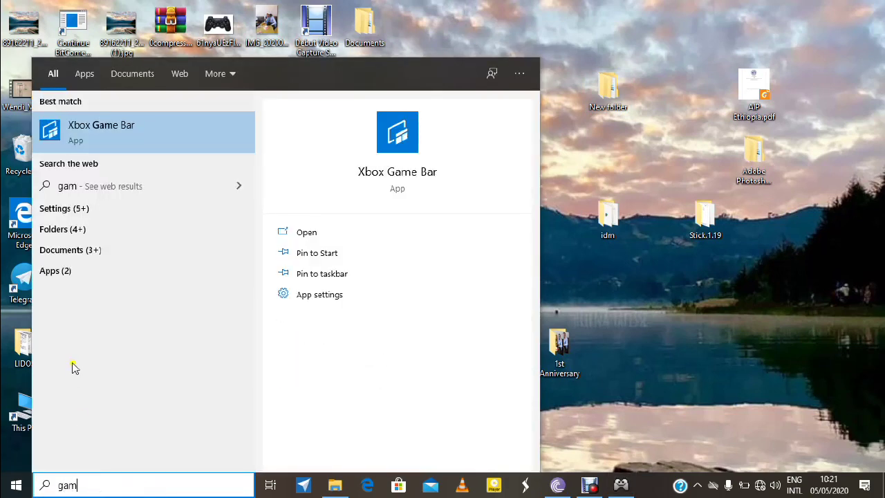
{"action": "type", "text": "e"}
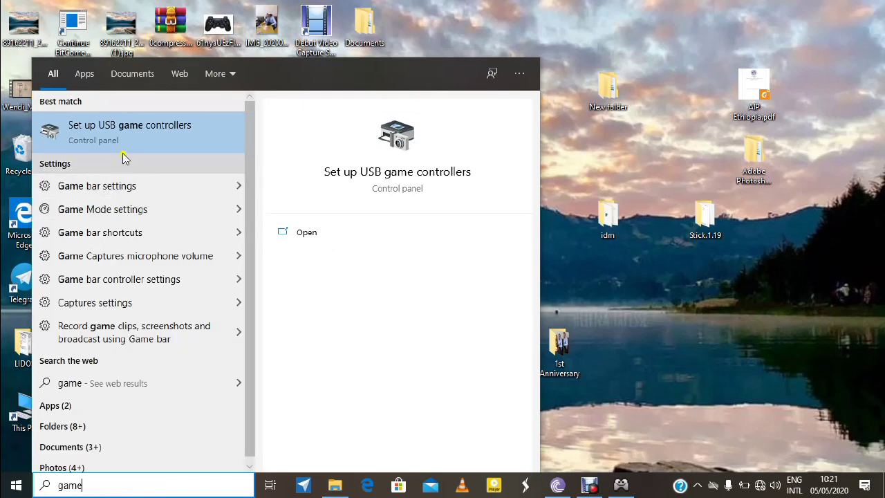
{"action": "left_click", "coordinate": [145, 137]}
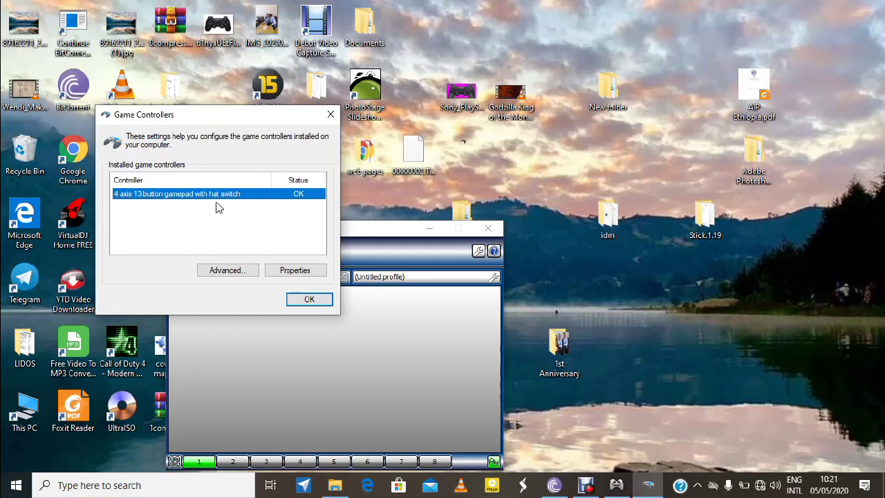
{"action": "left_click", "coordinate": [296, 271]}
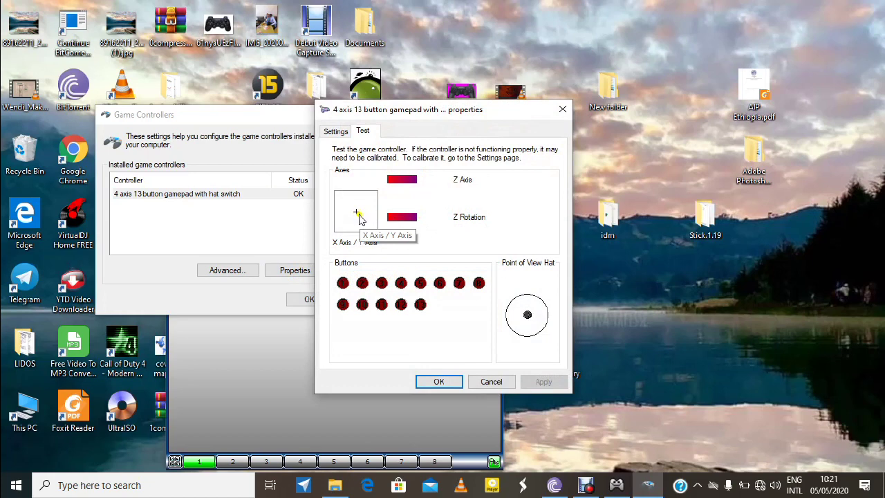
{"action": "left_click", "coordinate": [437, 383]}
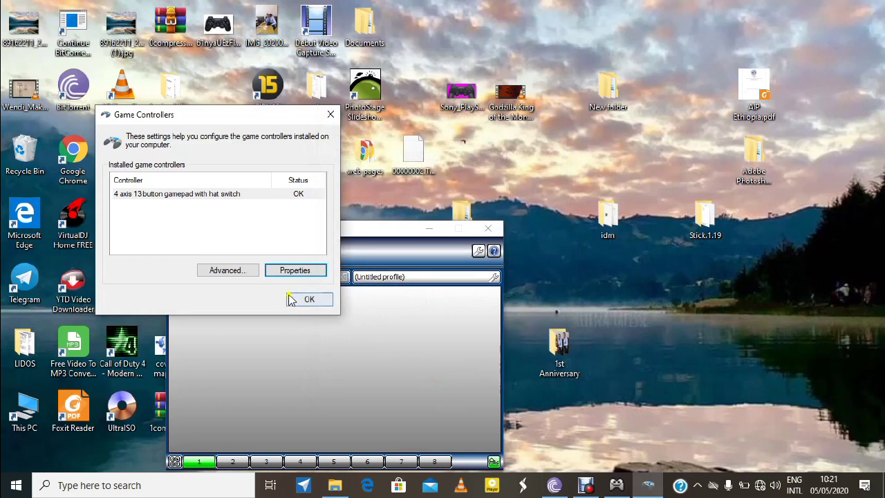
{"action": "left_click", "coordinate": [322, 302]}
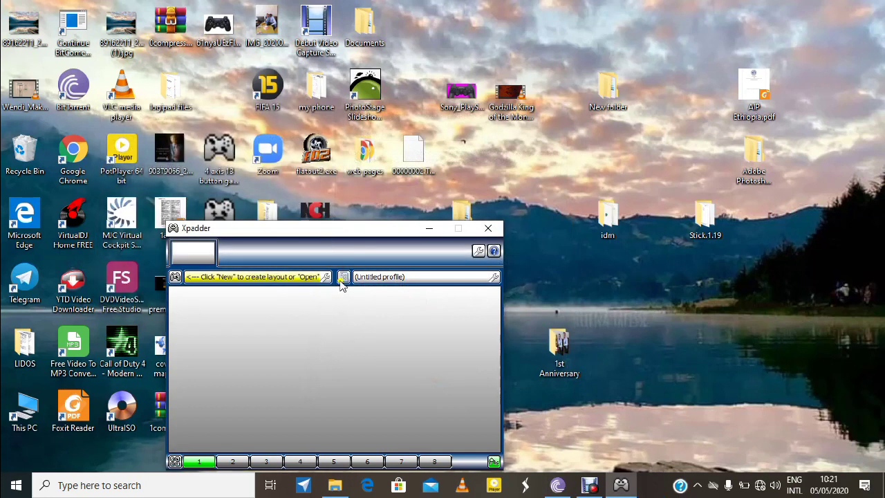
Start a new controller layout in Xpadder and move its Controller Settings window clear of the file list.
{"action": "left_click_drag", "start_coordinate": [359, 230], "coordinate": [434, 149]}
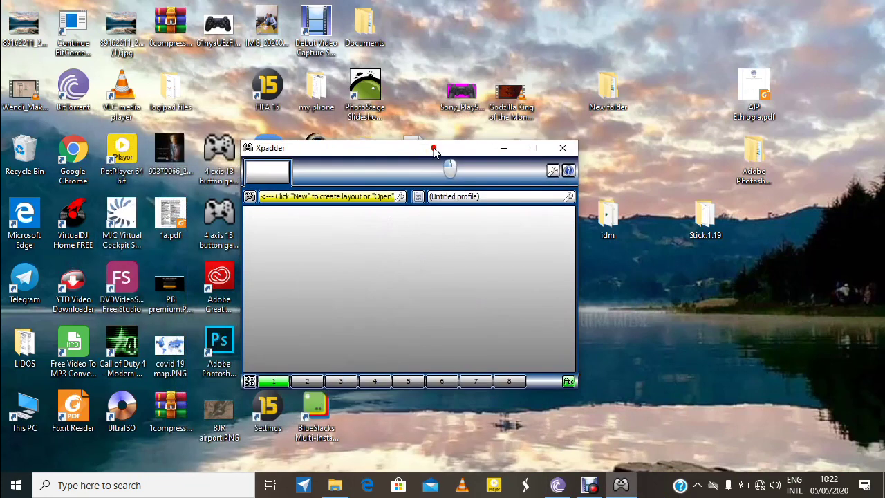
{"action": "left_click", "coordinate": [335, 485]}
{"action": "left_click", "coordinate": [628, 487]}
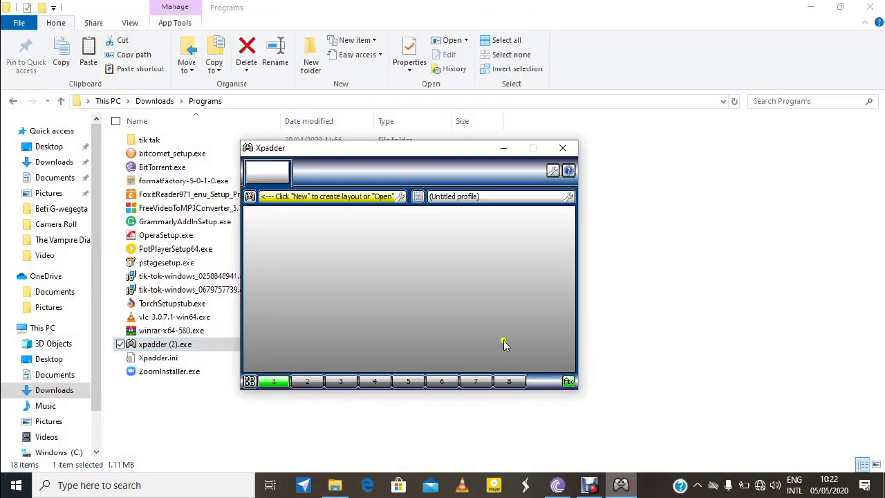
{"action": "left_click", "coordinate": [252, 196]}
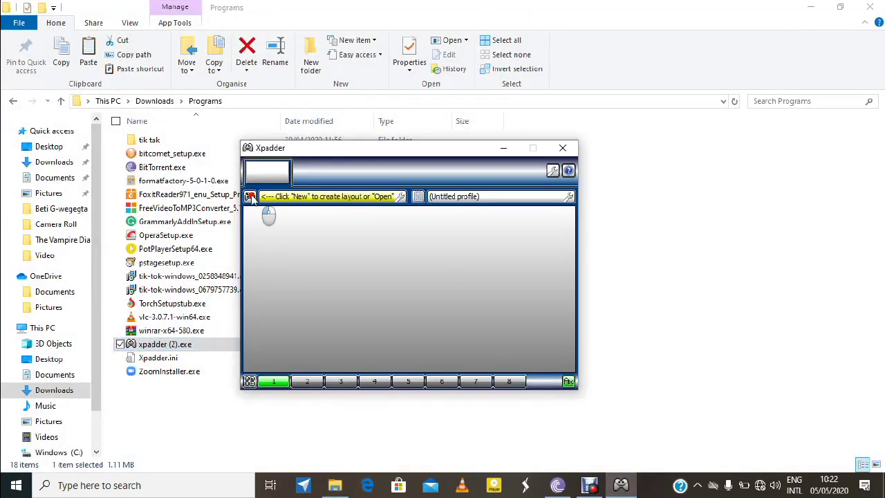
{"action": "left_click", "coordinate": [270, 212]}
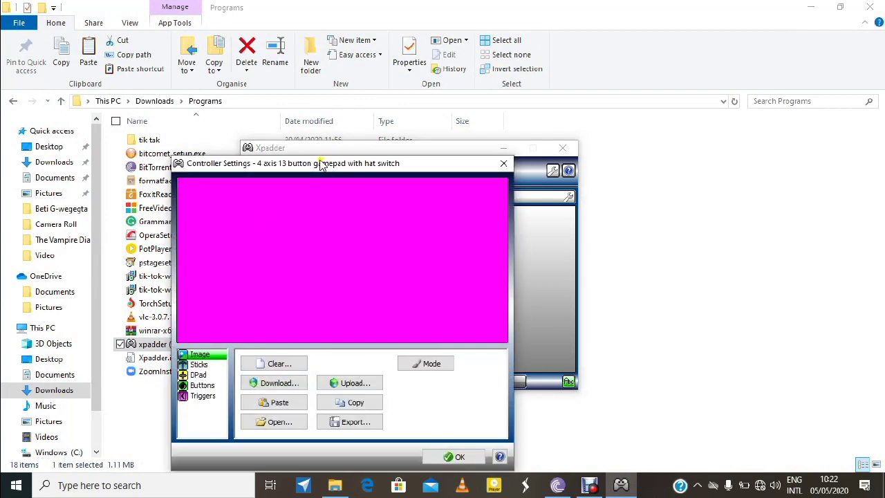
{"action": "left_click_drag", "start_coordinate": [322, 161], "coordinate": [492, 86]}
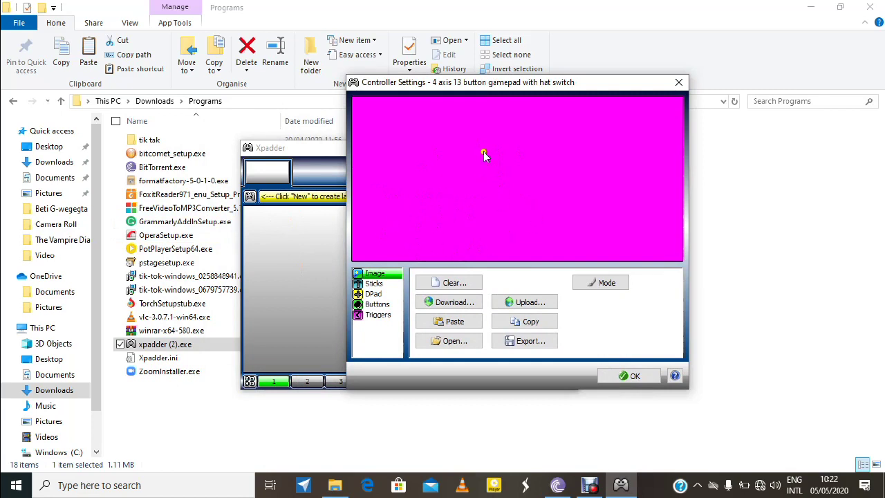
Load the Sony PlayStation 3 controller bitmap from the desktop's bmp folder as the layout image.
{"action": "left_click", "coordinate": [468, 201]}
{"action": "left_click", "coordinate": [461, 341]}
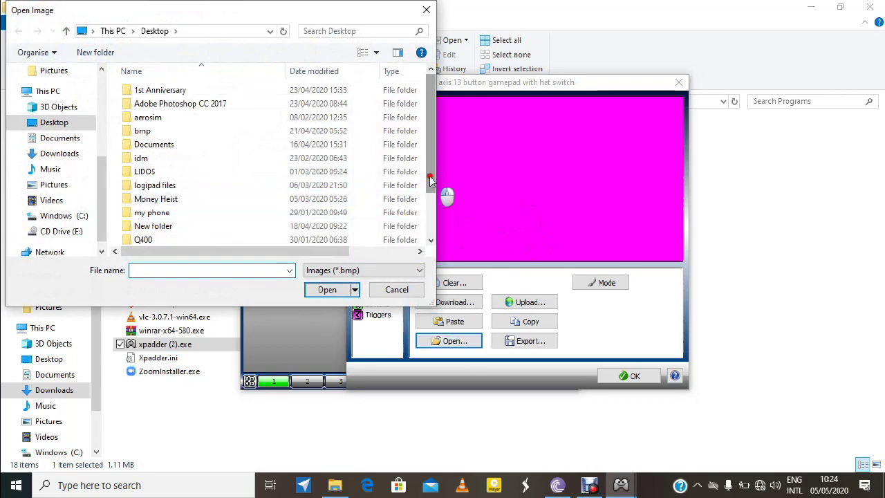
{"action": "left_click_drag", "start_coordinate": [430, 178], "coordinate": [430, 220]}
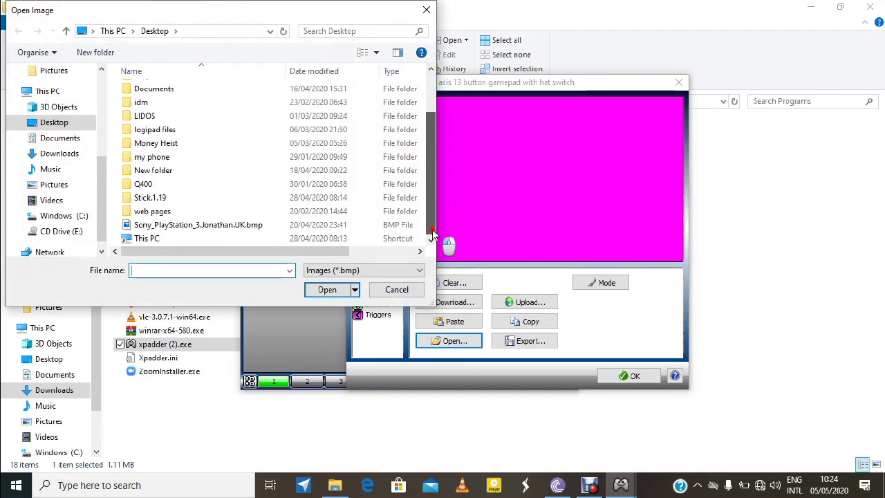
{"action": "left_click", "coordinate": [326, 227]}
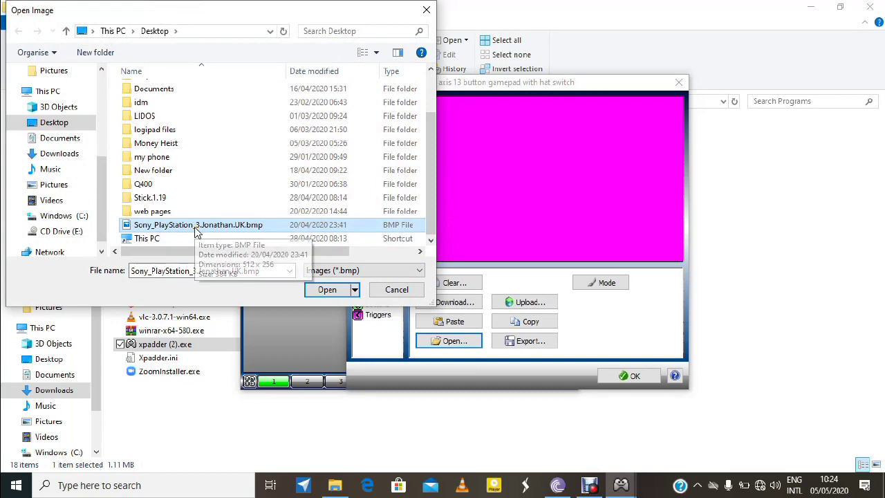
{"action": "left_click_drag", "start_coordinate": [426, 173], "coordinate": [439, 134]}
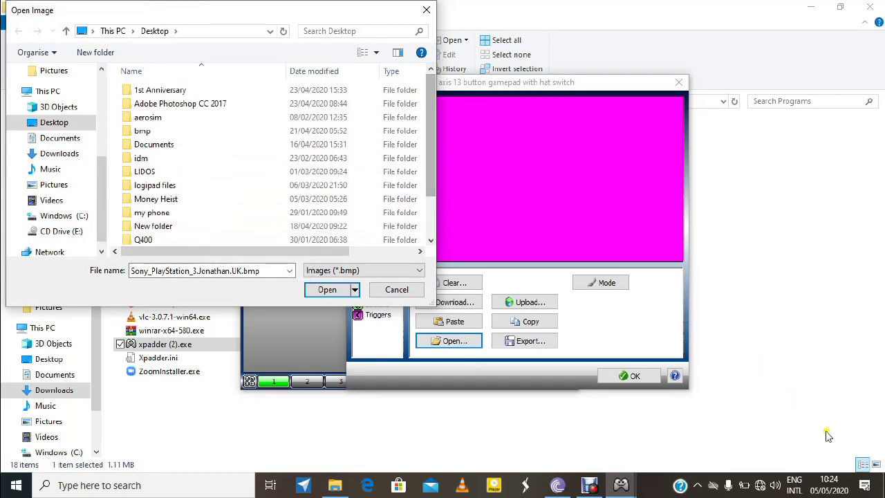
{"action": "key", "text": "super+d"}
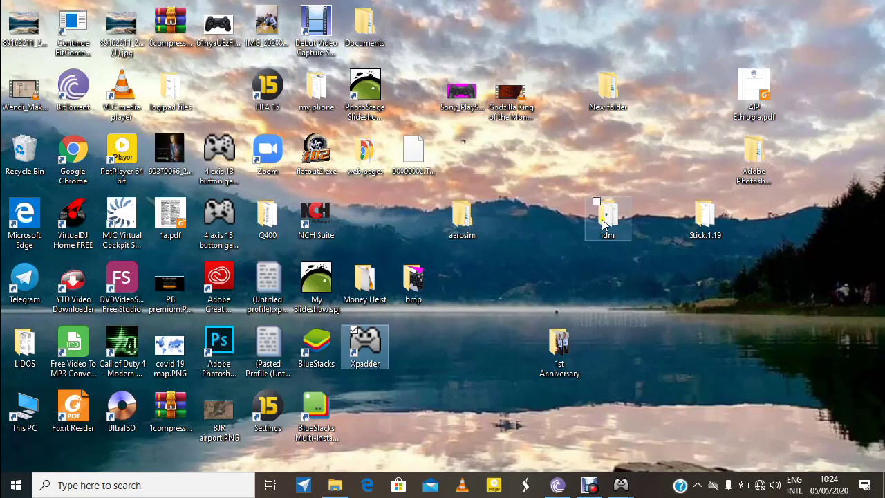
{"action": "key", "text": "super+d"}
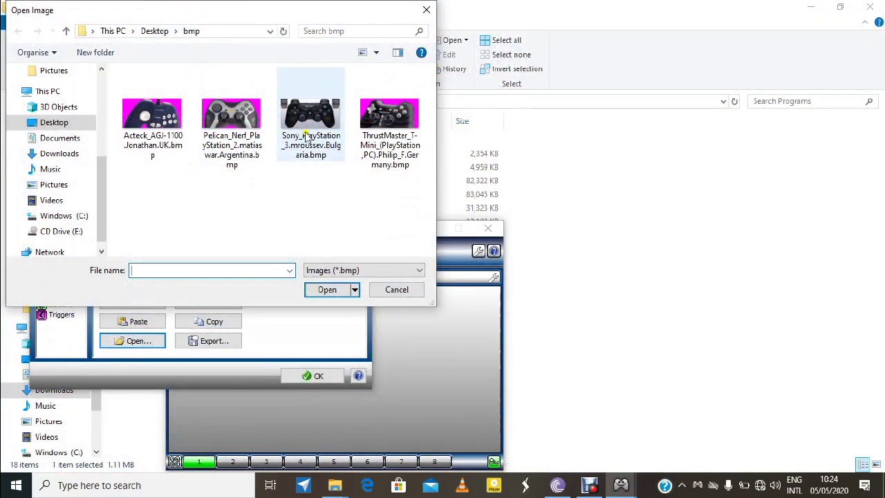
{"action": "left_click", "coordinate": [314, 137]}
{"action": "left_click", "coordinate": [329, 292]}
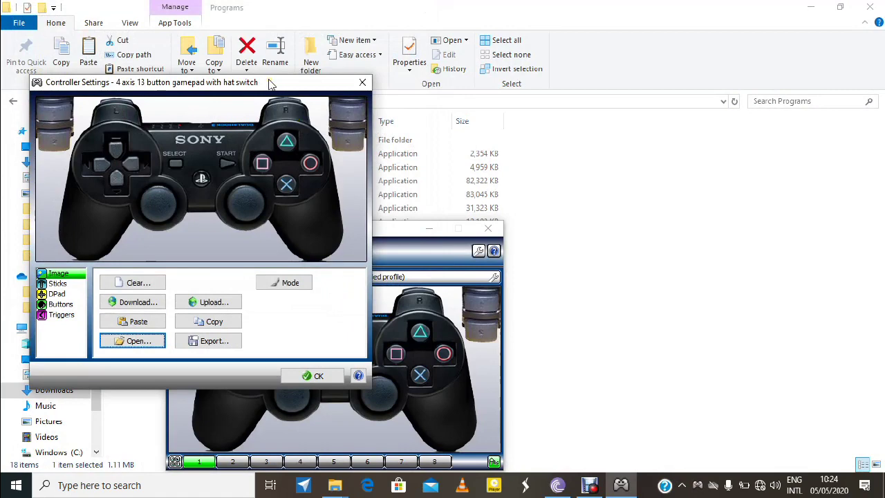
Enable Stick 1 in the controller layout and place its marker over the left thumbstick of the controller image.
{"action": "left_click_drag", "start_coordinate": [270, 82], "coordinate": [515, 78]}
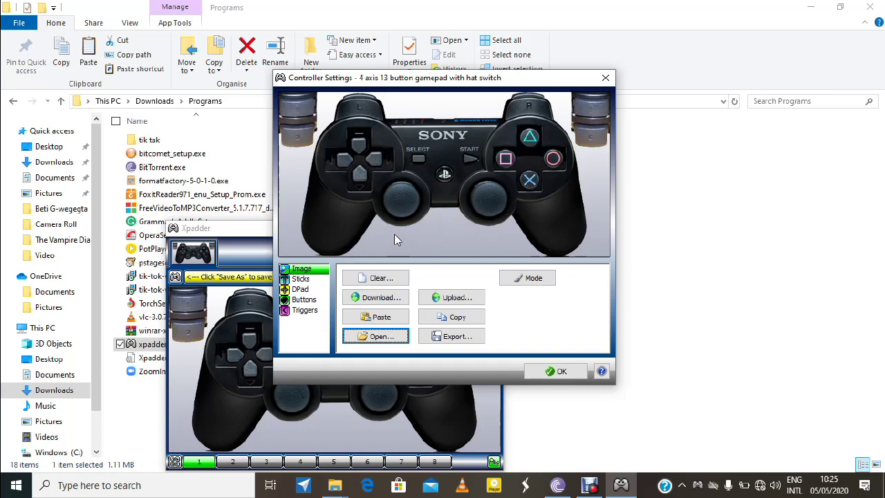
{"action": "left_click", "coordinate": [301, 280]}
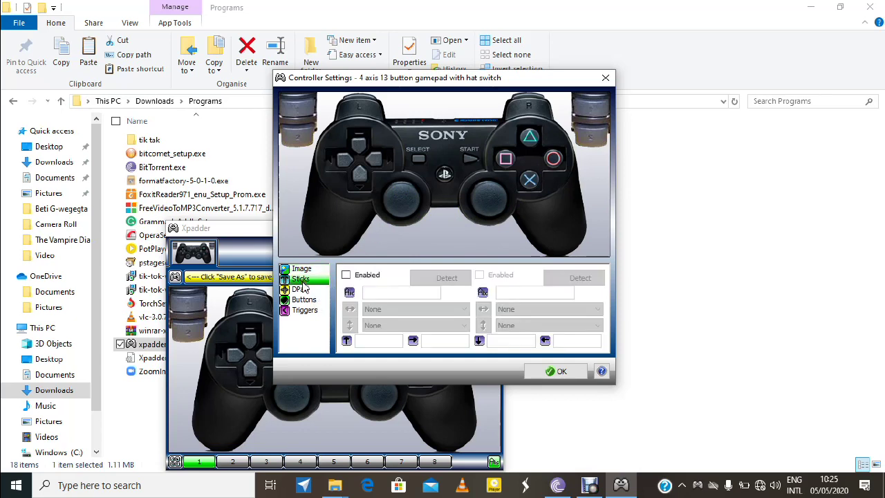
{"action": "left_click", "coordinate": [346, 275]}
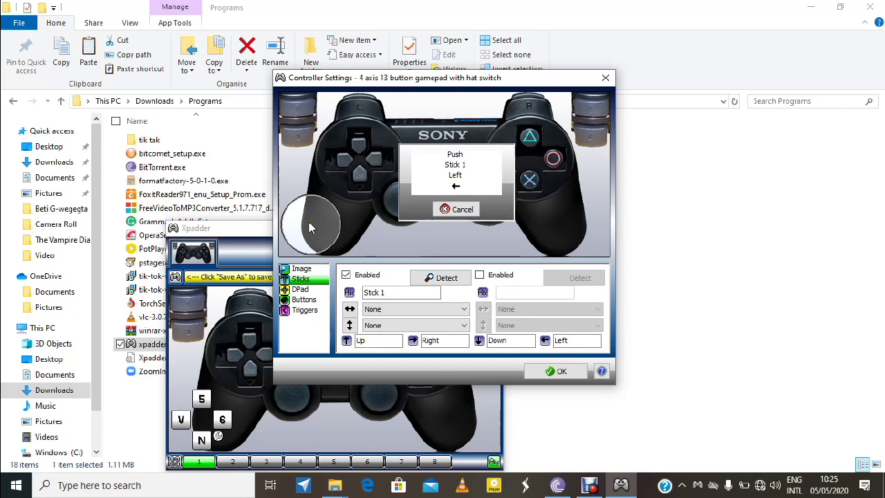
{"action": "left_click_drag", "start_coordinate": [308, 221], "coordinate": [404, 203]}
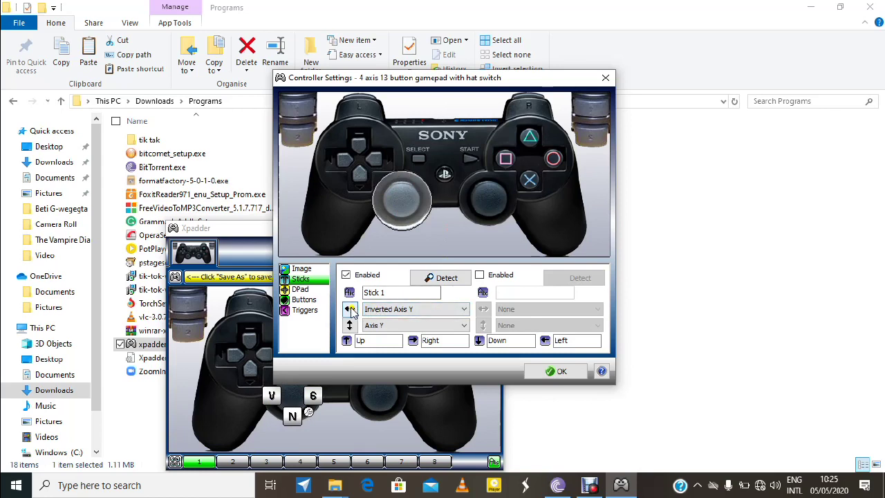
Set Stick 1's horizontal axis to Axis X.
{"action": "left_click", "coordinate": [435, 311]}
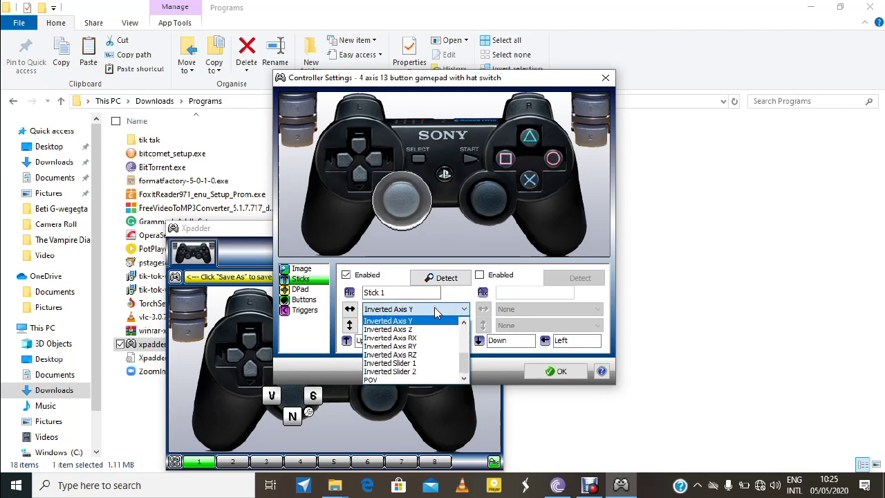
{"action": "left_click_drag", "start_coordinate": [463, 361], "coordinate": [463, 334]}
{"action": "left_click", "coordinate": [428, 330]}
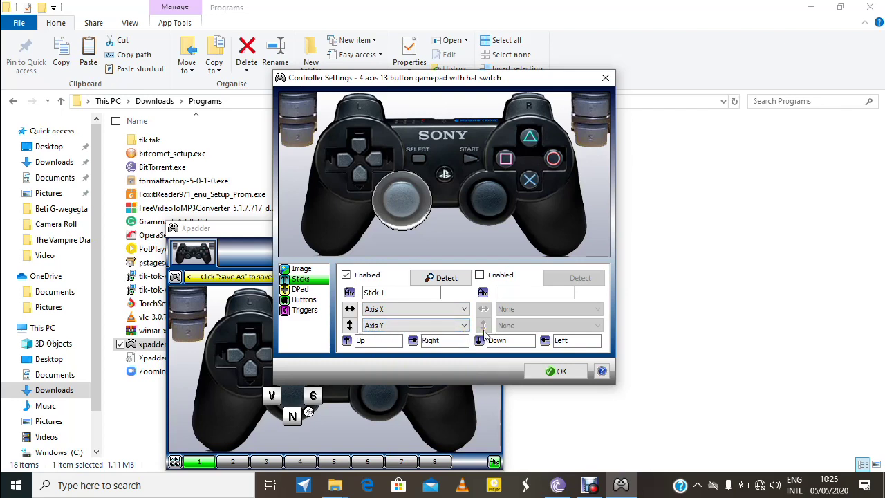
Enable Stick 2 and place its marker over the right thumbstick of the controller image.
{"action": "left_click", "coordinate": [479, 276]}
{"action": "left_click_drag", "start_coordinate": [579, 230], "coordinate": [490, 204]}
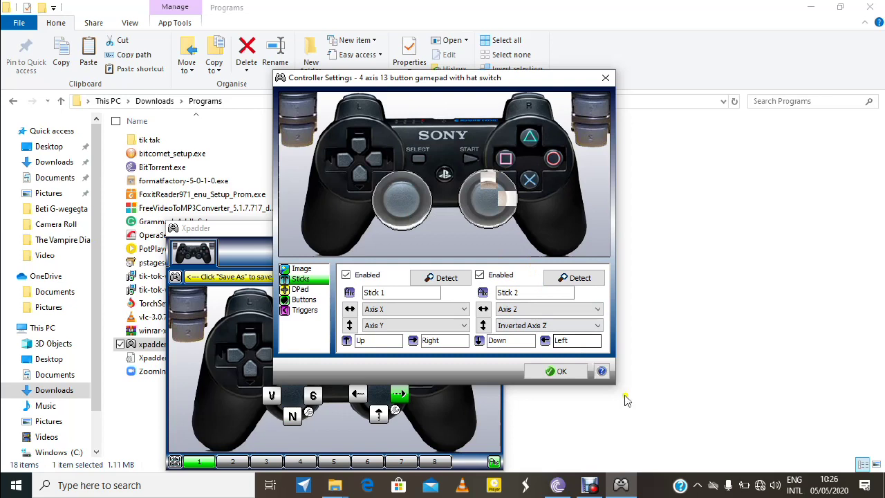
Set Stick 2's horizontal axis to Axis Z and its vertical axis to Axis RZ.
{"action": "left_click", "coordinate": [564, 310]}
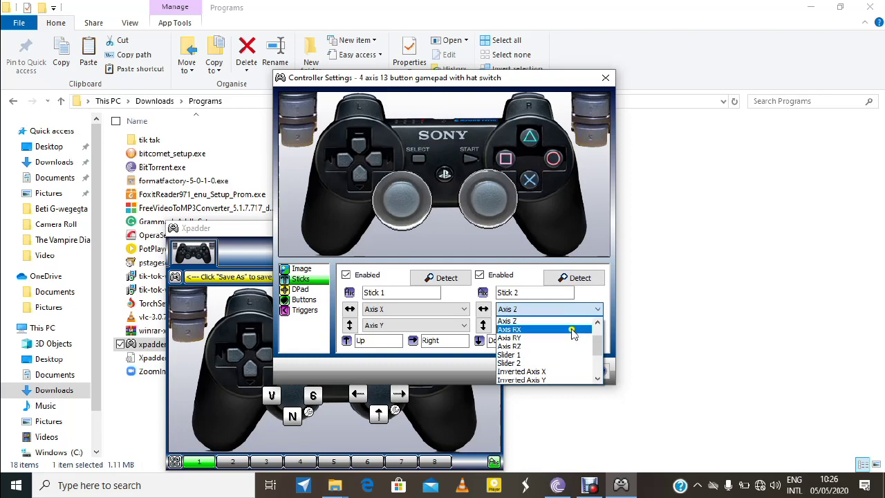
{"action": "left_click", "coordinate": [560, 322]}
{"action": "left_click", "coordinate": [536, 323]}
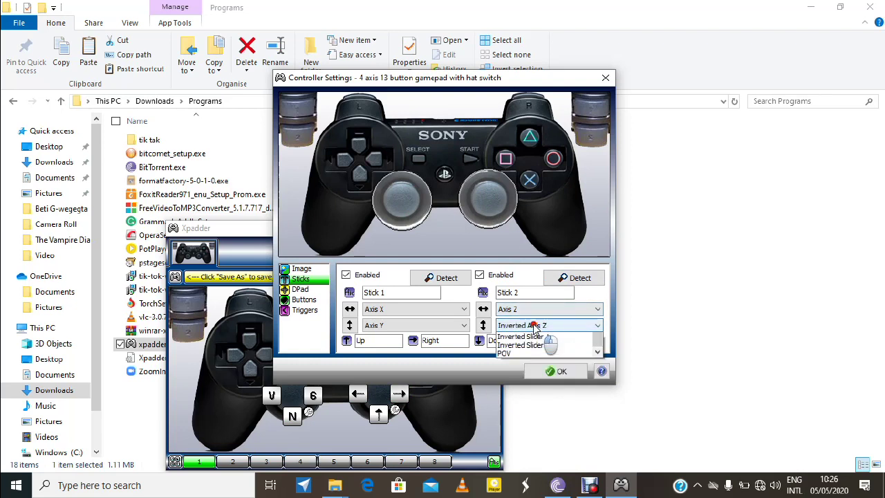
{"action": "mouse_move", "coordinate": [598, 388]}
{"action": "left_mouse_down"}
{"action": "mouse_move", "coordinate": [599, 353]}
{"action": "mouse_move", "coordinate": [599, 372]}
{"action": "left_mouse_up"}
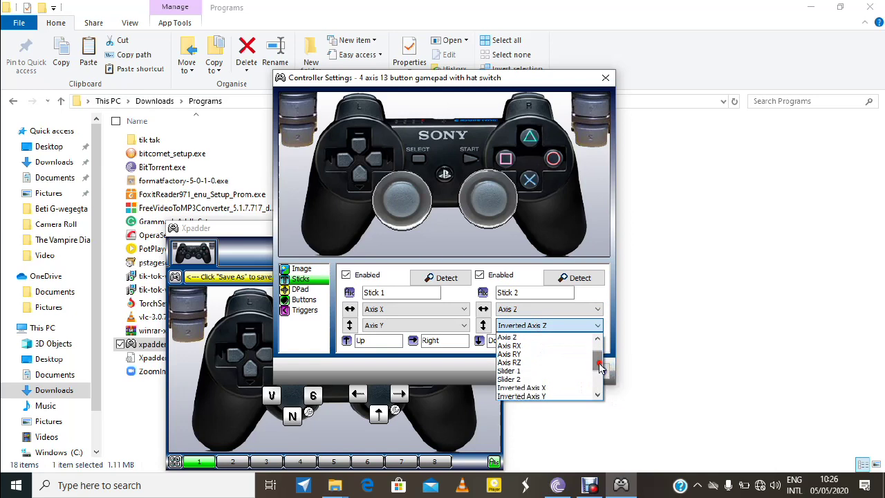
{"action": "left_click", "coordinate": [562, 366]}
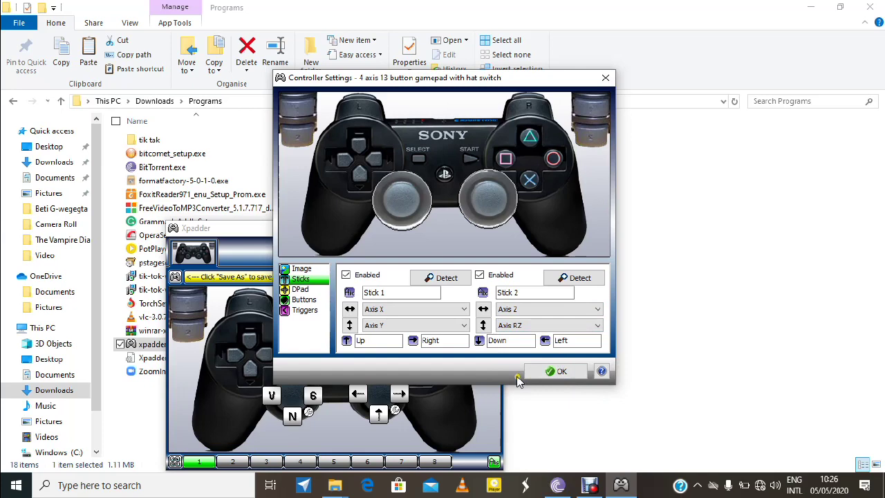
Clear the key assignments of both thumbsticks in the profile by setting each one to None.
{"action": "left_click", "coordinate": [307, 414]}
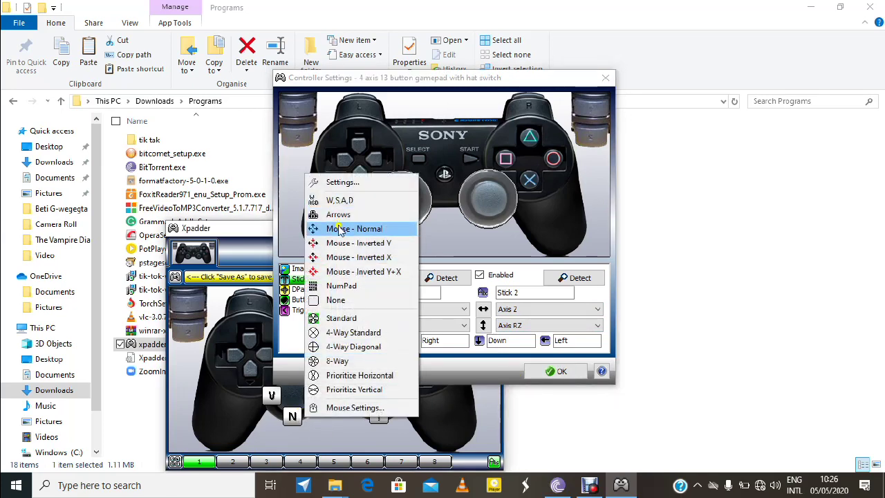
{"action": "left_click", "coordinate": [337, 300]}
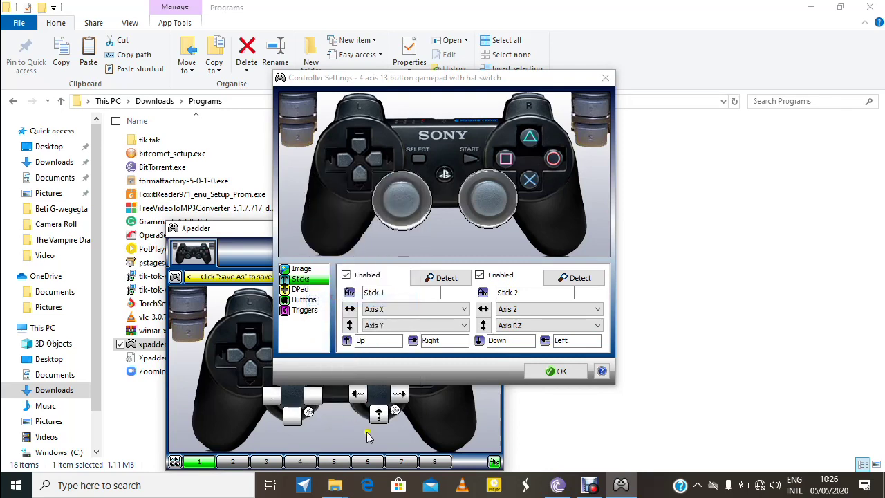
{"action": "left_click", "coordinate": [395, 410]}
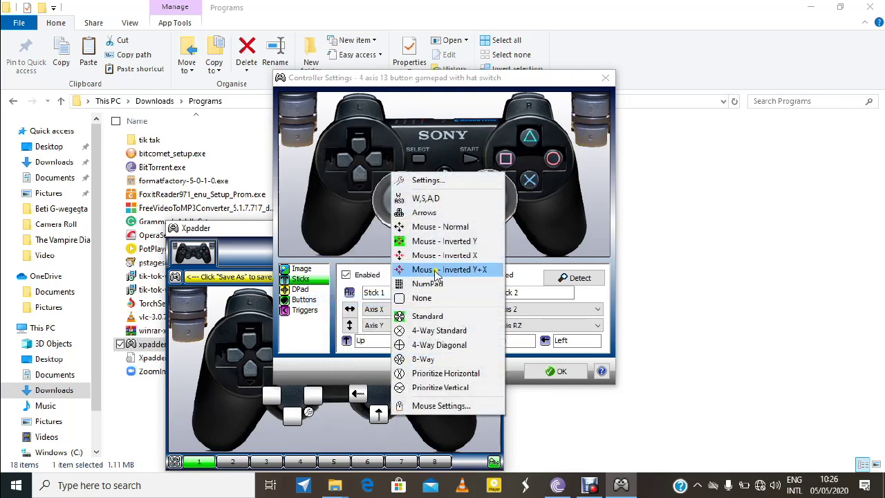
{"action": "left_click", "coordinate": [420, 298]}
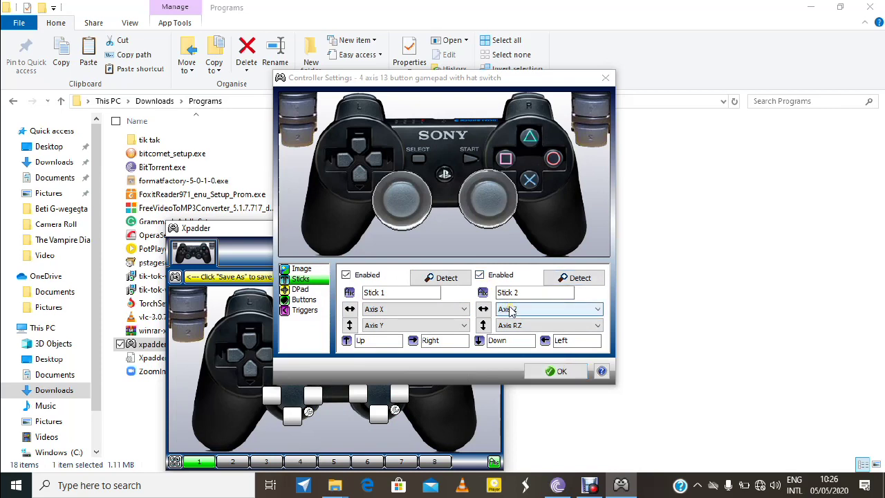
Enable the DPad in the controller layout and place its marker over the directional pad of the controller image.
{"action": "left_click", "coordinate": [299, 289]}
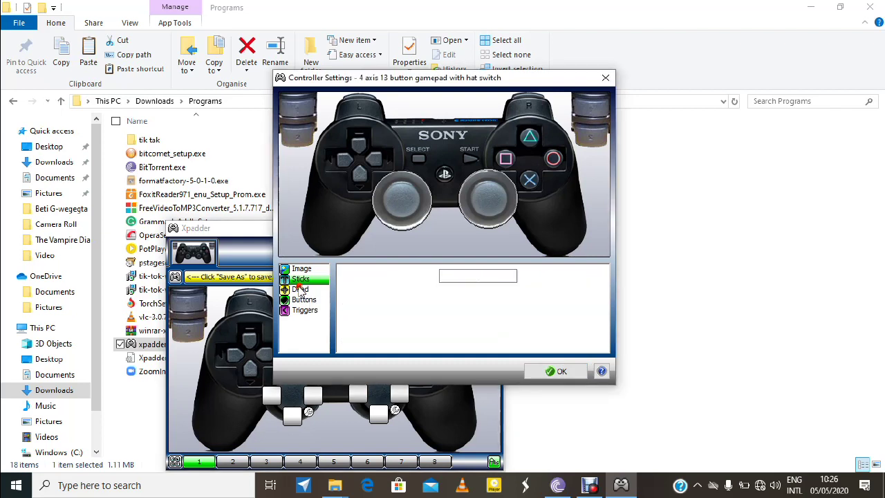
{"action": "left_click", "coordinate": [302, 280]}
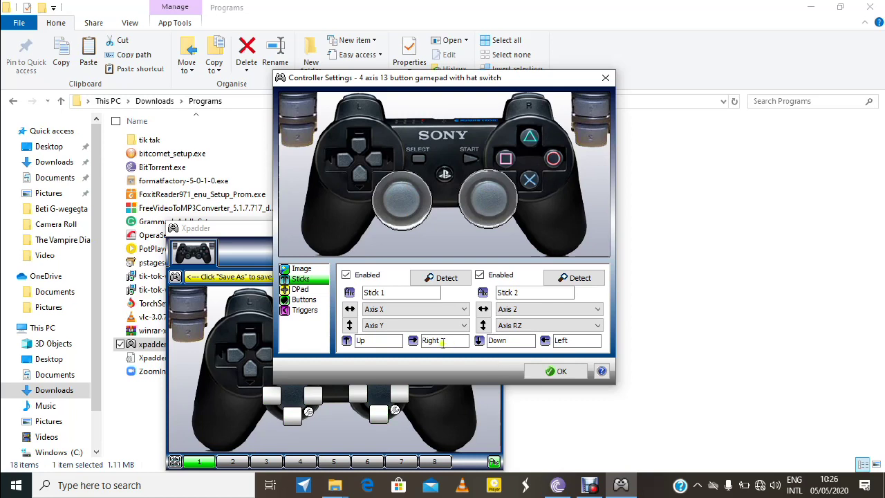
{"action": "left_click", "coordinate": [300, 290]}
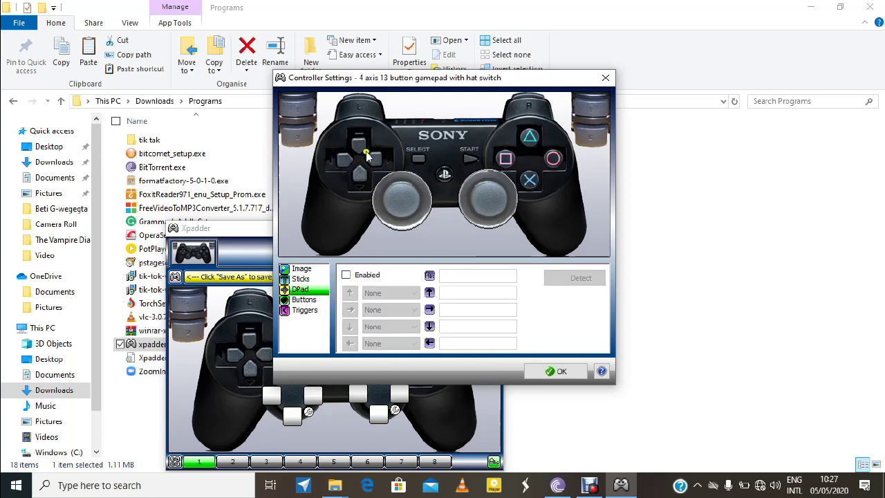
{"action": "left_click", "coordinate": [346, 275]}
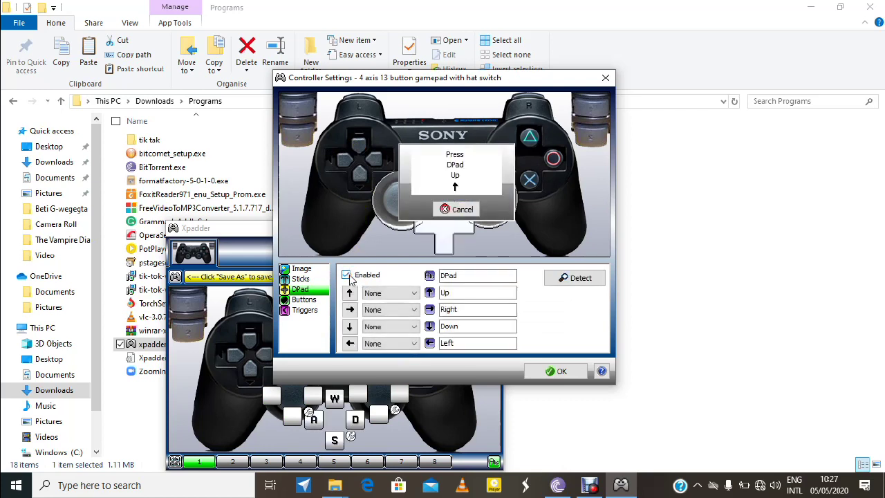
{"action": "left_click_drag", "start_coordinate": [446, 238], "coordinate": [363, 175]}
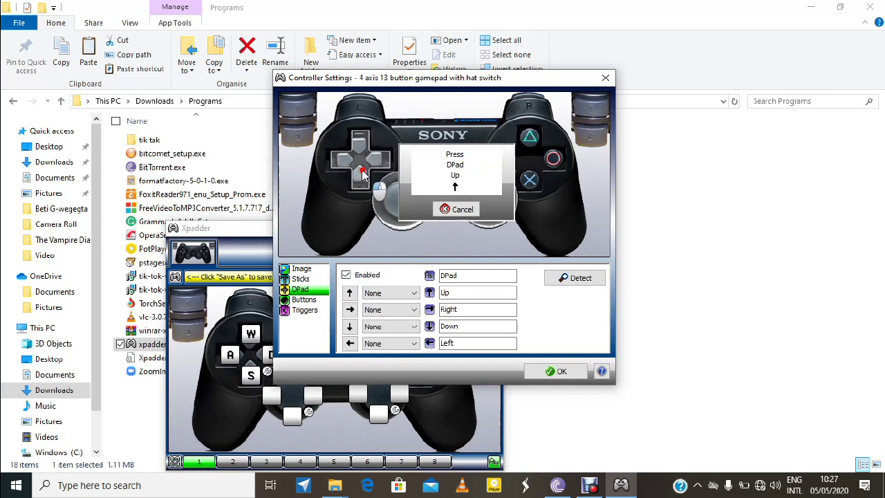
Set the DPad's Up, Right, Down and Left directions all to POV.
{"action": "left_click", "coordinate": [404, 294]}
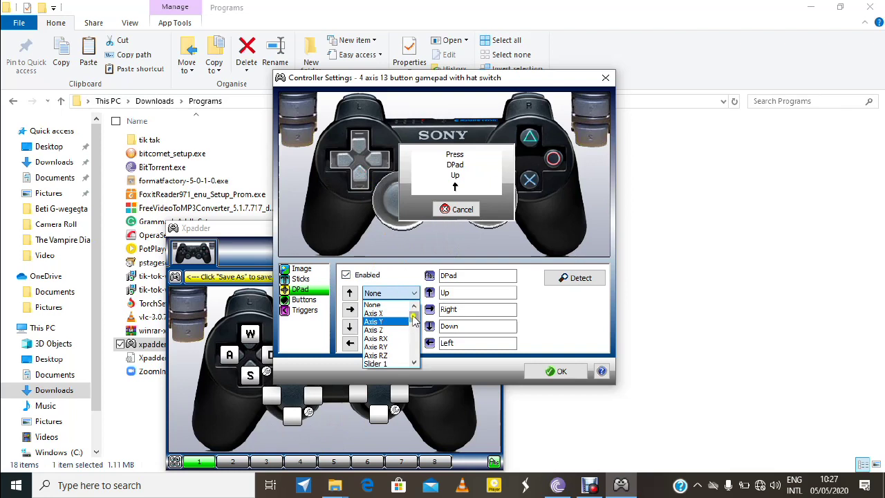
{"action": "left_click_drag", "start_coordinate": [414, 315], "coordinate": [427, 356]}
{"action": "left_click", "coordinate": [399, 364]}
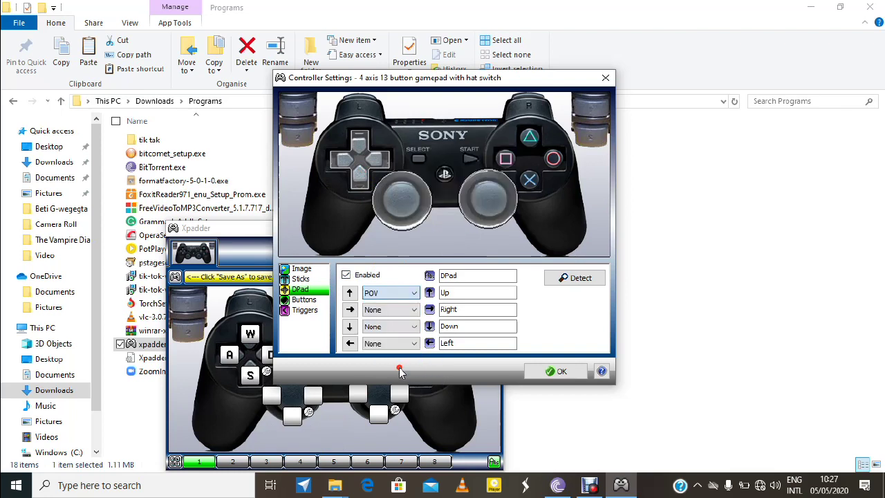
{"action": "left_click", "coordinate": [392, 312]}
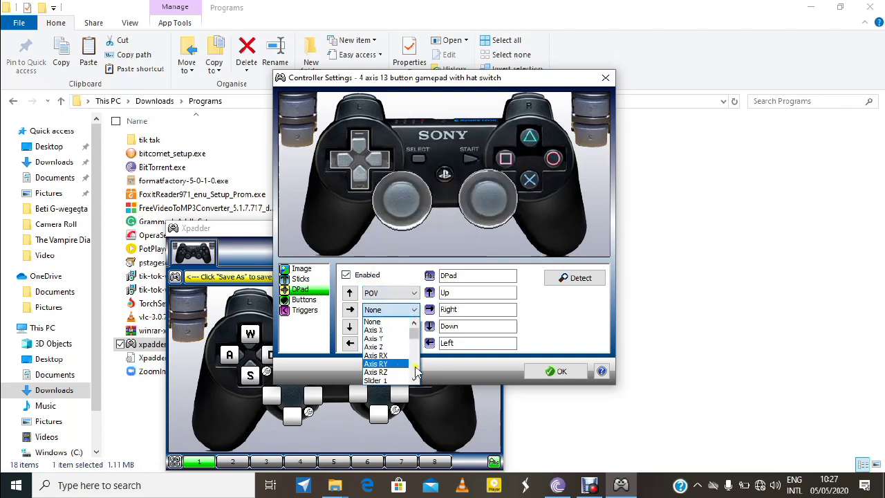
{"action": "left_click_drag", "start_coordinate": [416, 331], "coordinate": [416, 379]}
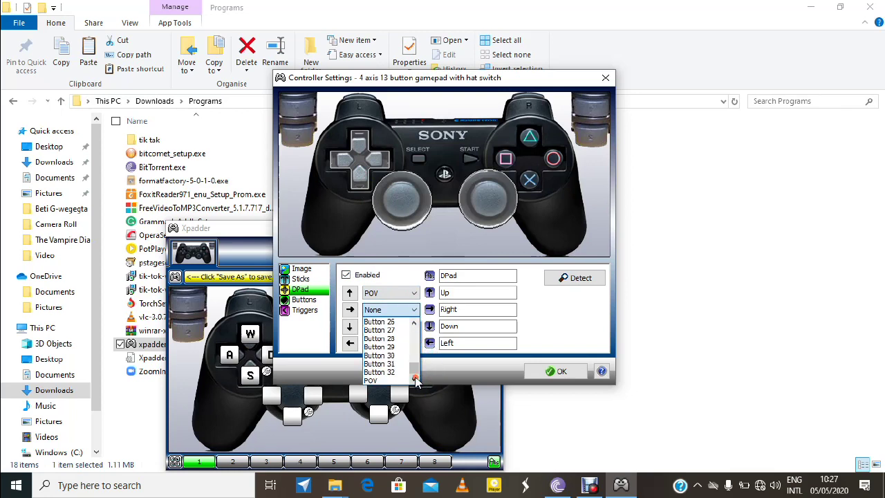
{"action": "left_click", "coordinate": [391, 380]}
{"action": "left_click", "coordinate": [394, 326]}
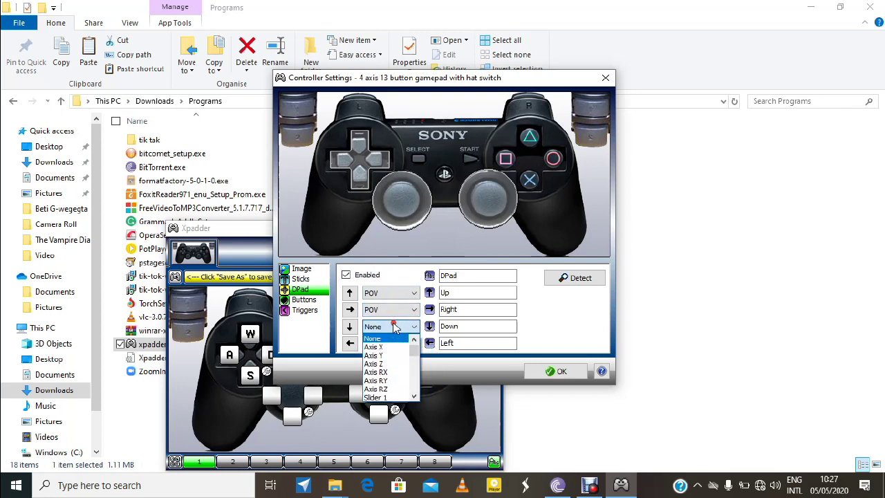
{"action": "left_click_drag", "start_coordinate": [417, 360], "coordinate": [417, 415]}
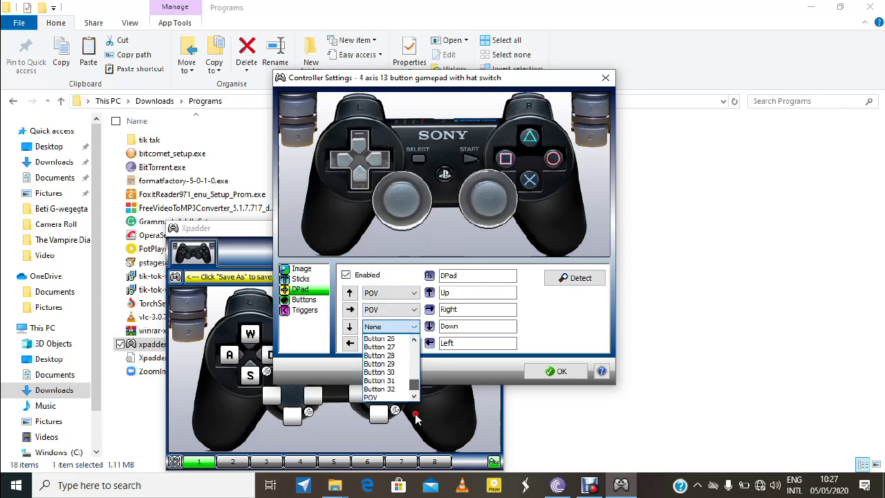
{"action": "left_click", "coordinate": [377, 397]}
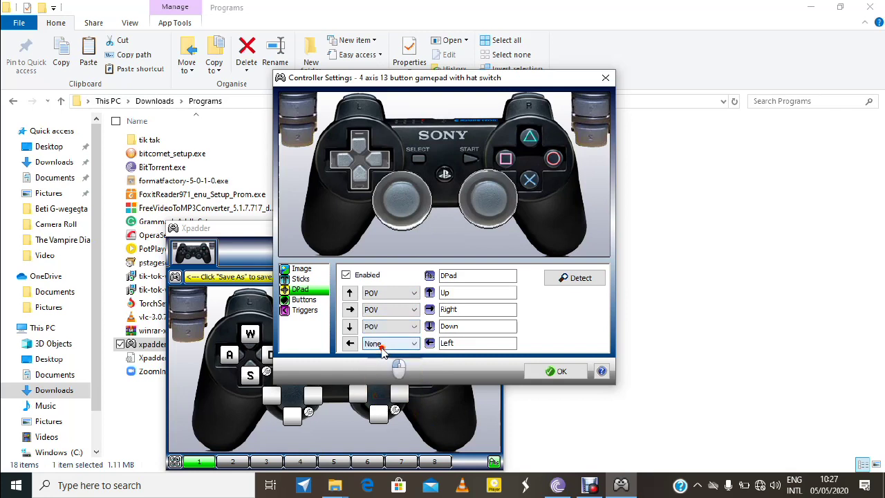
{"action": "left_click", "coordinate": [382, 344]}
{"action": "left_click_drag", "start_coordinate": [419, 370], "coordinate": [417, 415]}
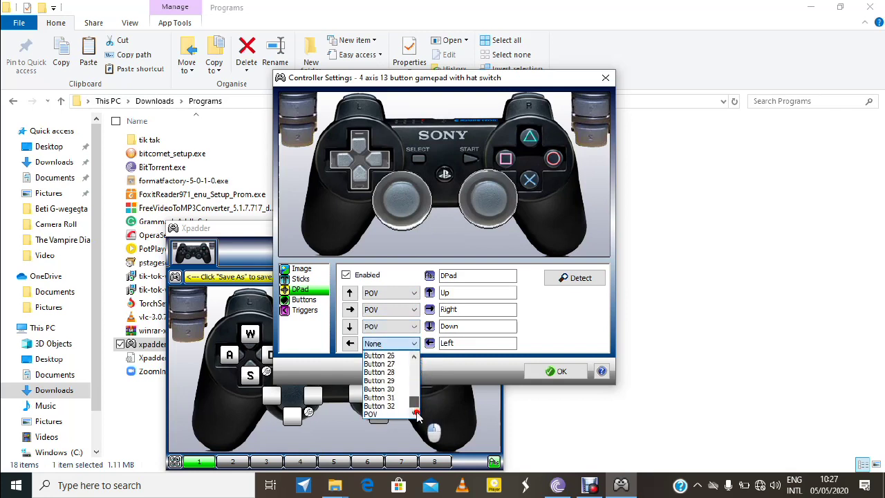
{"action": "left_click", "coordinate": [386, 417]}
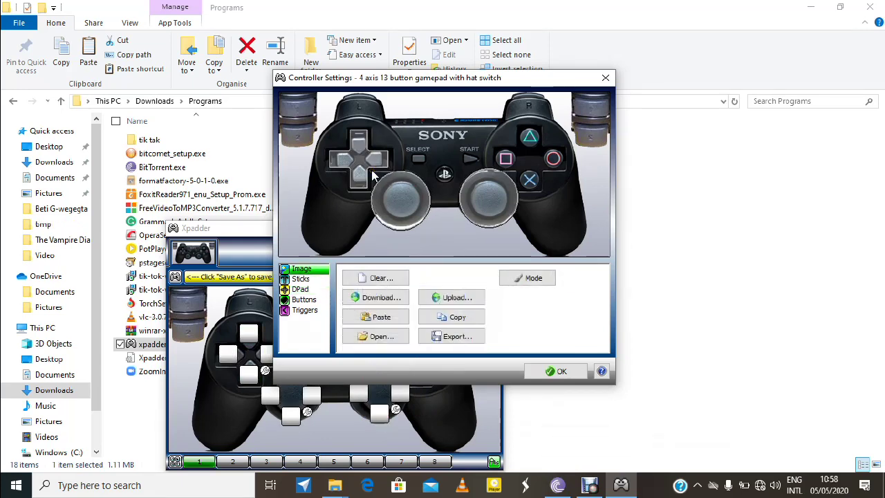
Add the four shoulder buttons to the layout, placing their markers over the L1, L2, R1 and R2 images.
{"action": "left_click", "coordinate": [361, 161]}
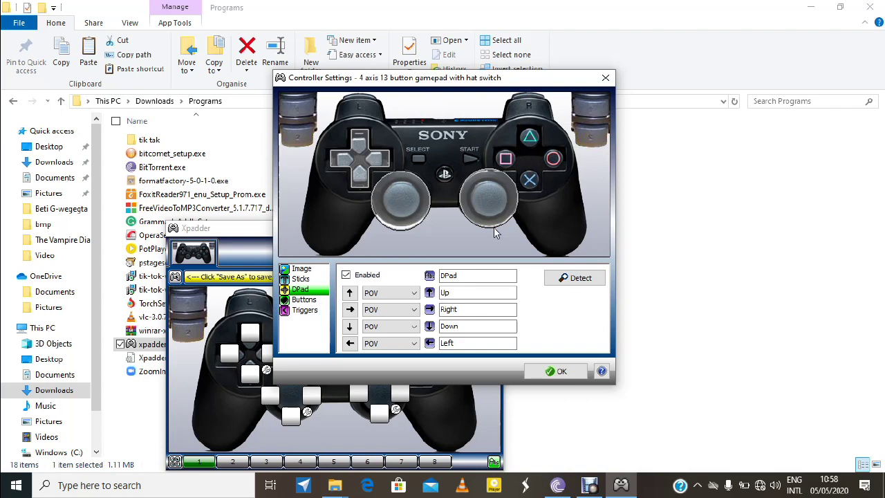
{"action": "left_click", "coordinate": [304, 299]}
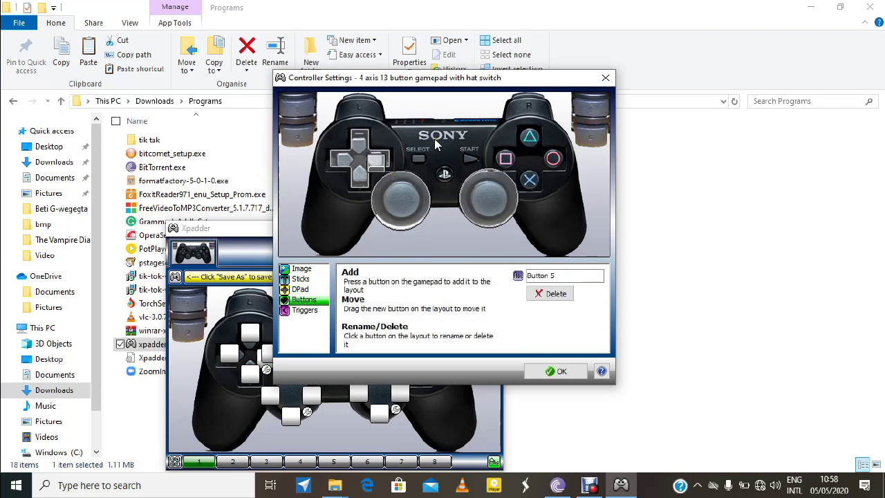
{"action": "left_click_drag", "start_coordinate": [317, 121], "coordinate": [303, 111]}
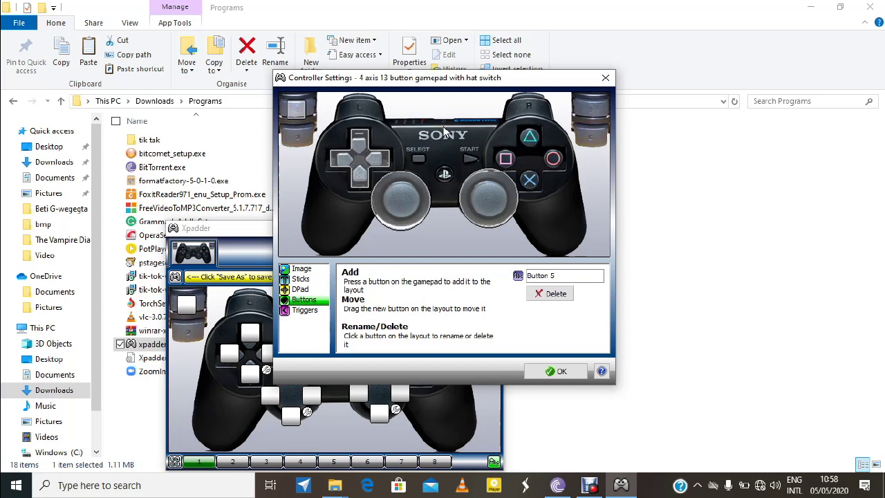
{"action": "left_click_drag", "start_coordinate": [421, 174], "coordinate": [301, 147]}
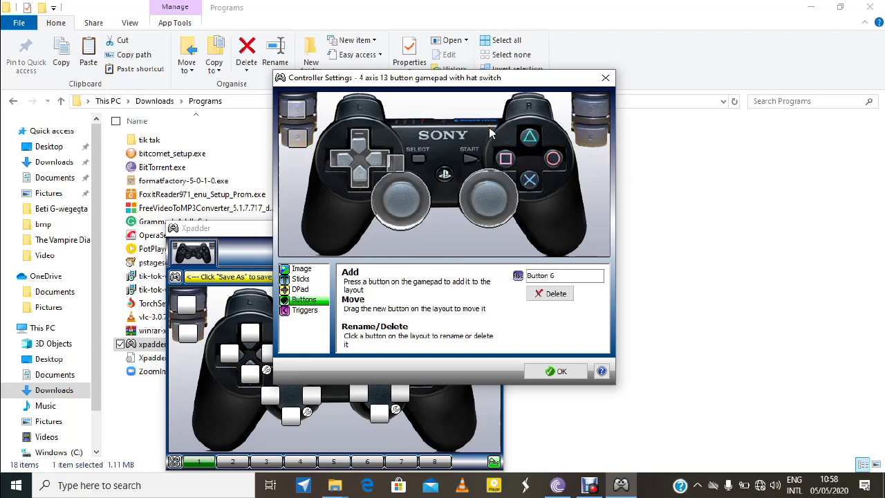
{"action": "left_click", "coordinate": [398, 163]}
{"action": "mouse_move", "coordinate": [399, 162]}
{"action": "left_mouse_down"}
{"action": "mouse_move", "coordinate": [594, 140]}
{"action": "mouse_move", "coordinate": [595, 111]}
{"action": "left_mouse_up"}
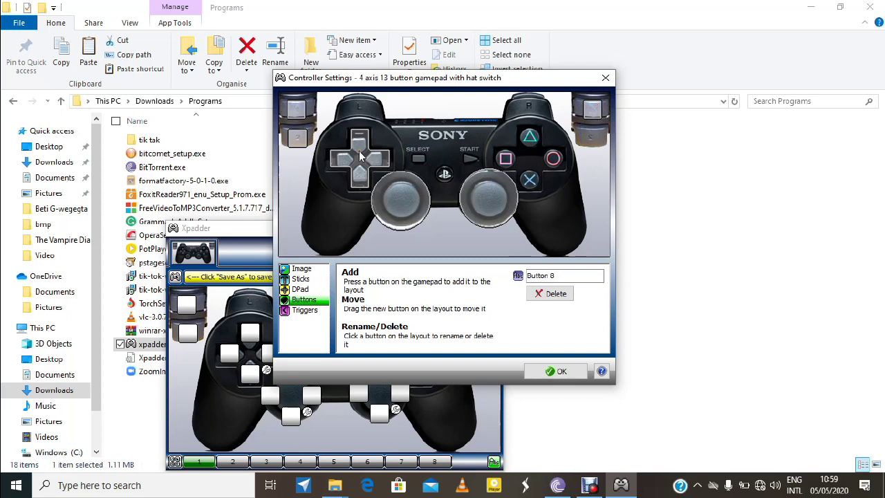
{"action": "left_click_drag", "start_coordinate": [435, 169], "coordinate": [592, 140]}
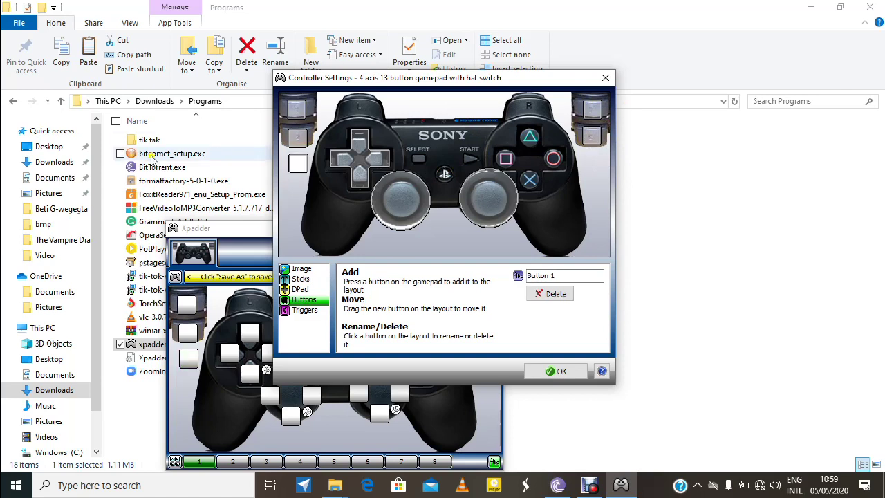
Place Button 1 over Triangle, Button 2 over Circle, Button 3 over Cross, and the fourth face button's marker over Square.
{"action": "left_click_drag", "start_coordinate": [303, 169], "coordinate": [537, 149]}
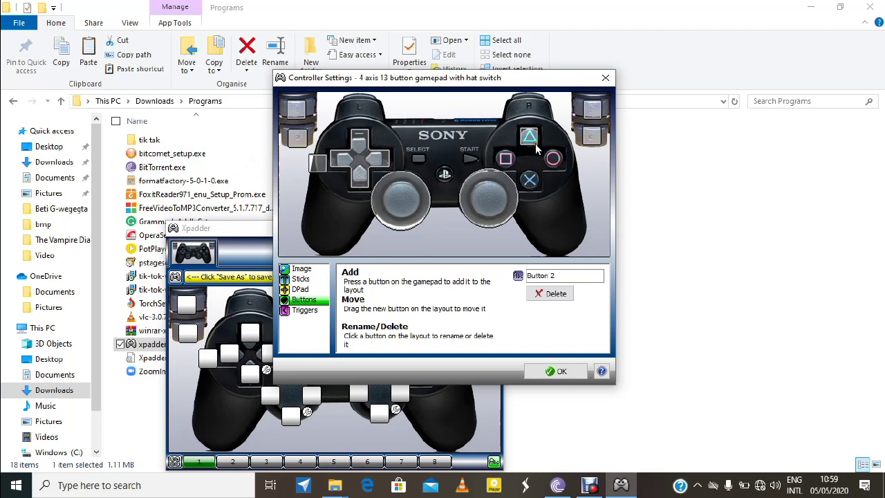
{"action": "left_click_drag", "start_coordinate": [315, 163], "coordinate": [552, 160]}
{"action": "left_click_drag", "start_coordinate": [346, 166], "coordinate": [532, 183]}
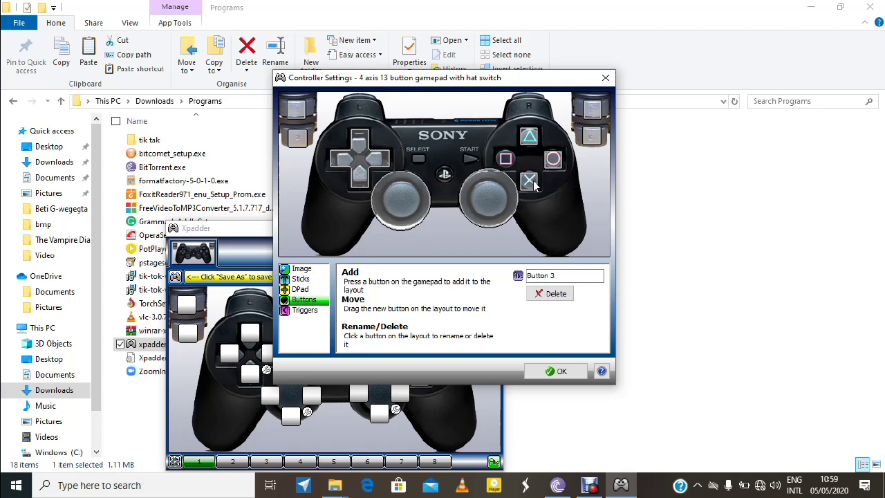
{"action": "left_click_drag", "start_coordinate": [356, 159], "coordinate": [507, 158]}
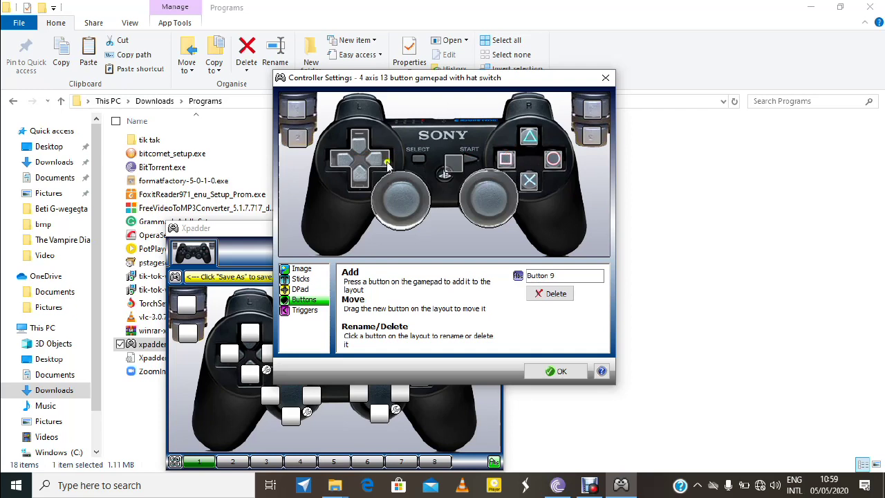
Place the remaining button markers over Select (Button 9), Start and the PS button, and confirm the controller settings.
{"action": "left_click_drag", "start_coordinate": [454, 176], "coordinate": [422, 170]}
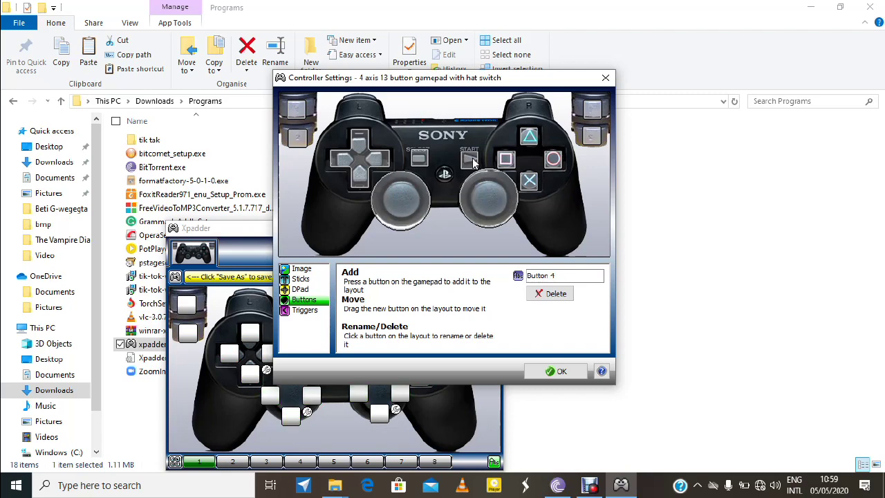
{"action": "left_click", "coordinate": [561, 371]}
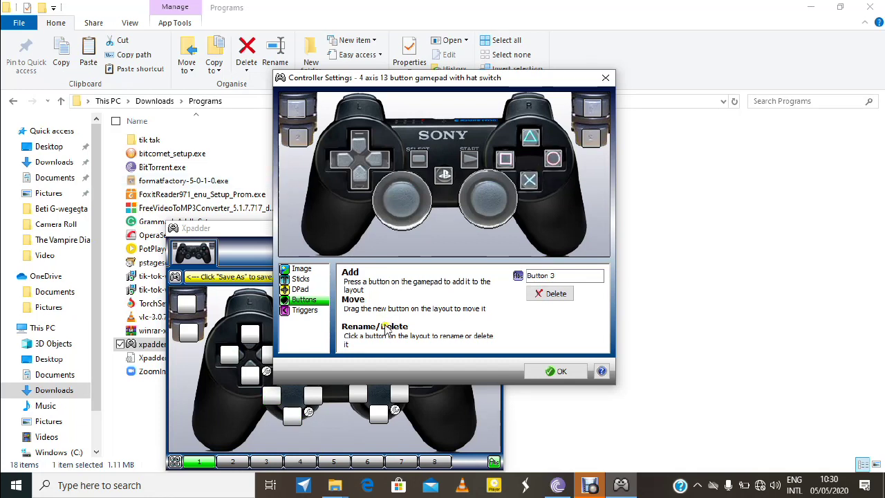
{"action": "left_click", "coordinate": [318, 315]}
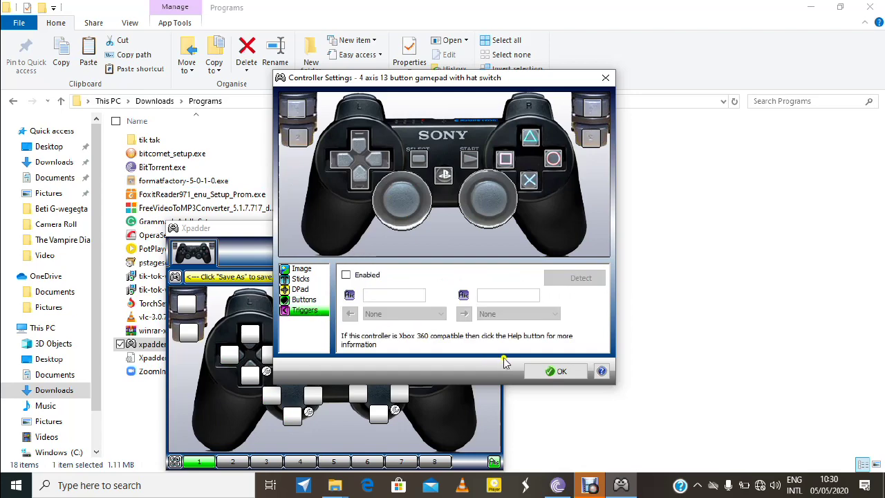
{"action": "left_click", "coordinate": [557, 372]}
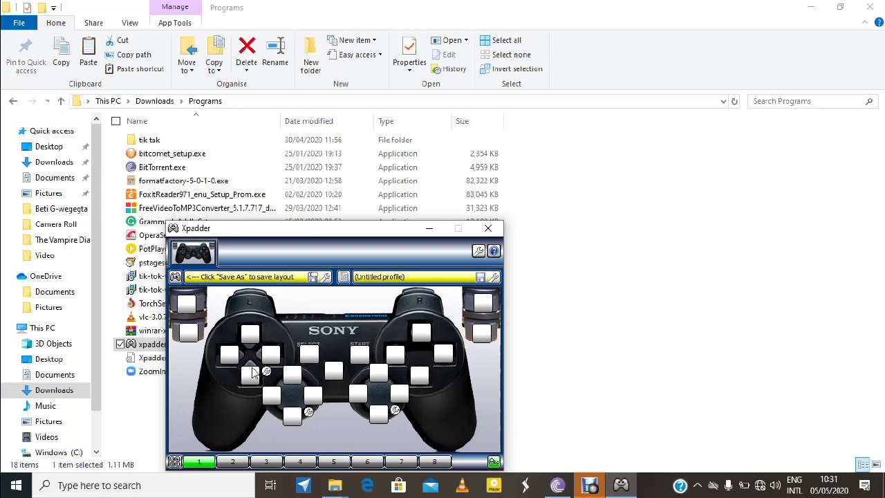
Map the DPad to W,S,A,D and the right stick to Mouse - Inverted Y.
{"action": "left_click", "coordinate": [267, 372]}
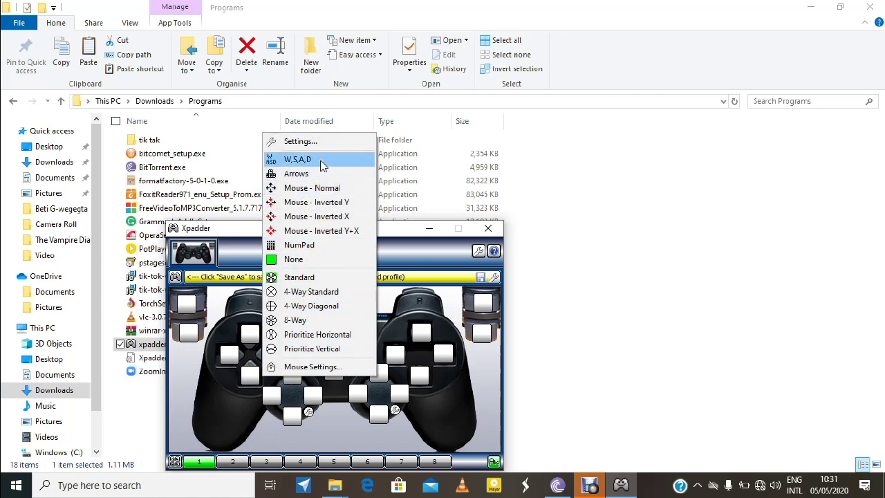
{"action": "left_click", "coordinate": [322, 163]}
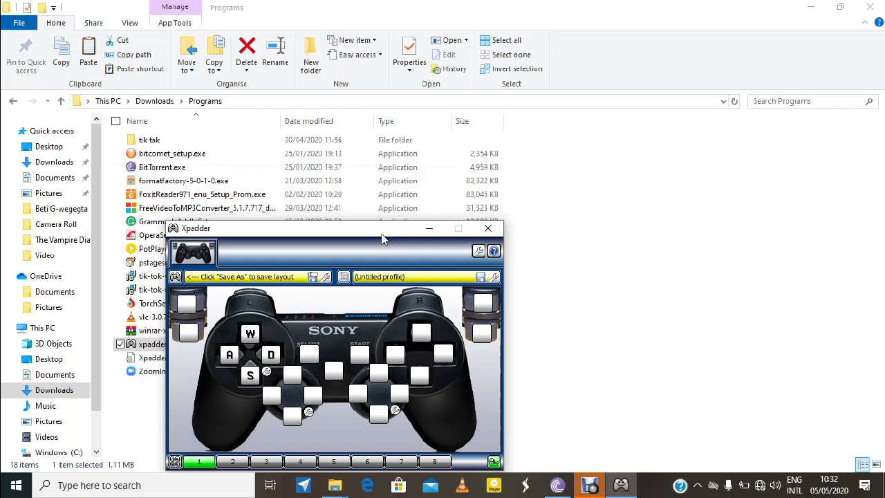
{"action": "left_click", "coordinate": [398, 412]}
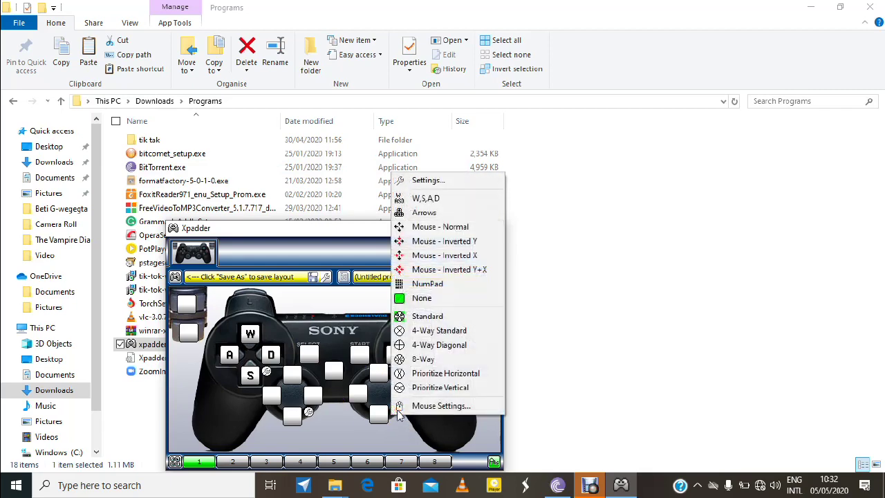
{"action": "left_click", "coordinate": [456, 241]}
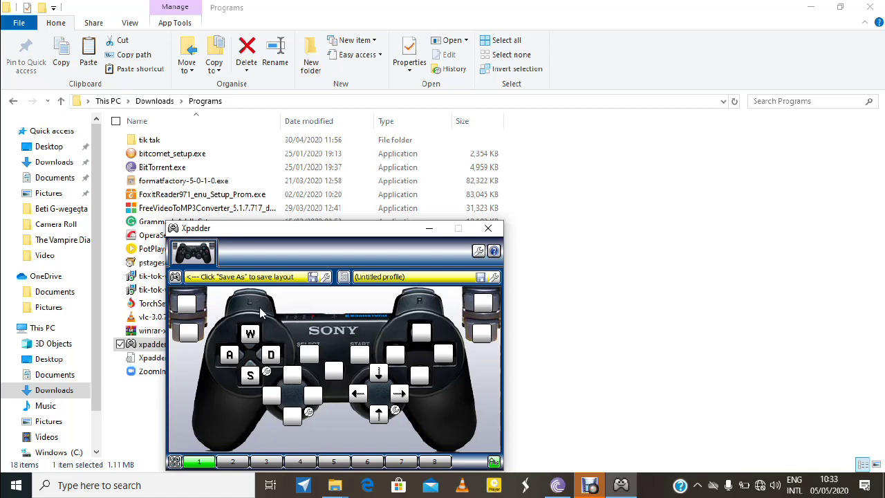
Assign the Left Mouse Button to the upper right shoulder (Button 6) and the Right Mouse Button to the upper left shoulder (Button 5).
{"action": "left_click", "coordinate": [486, 308]}
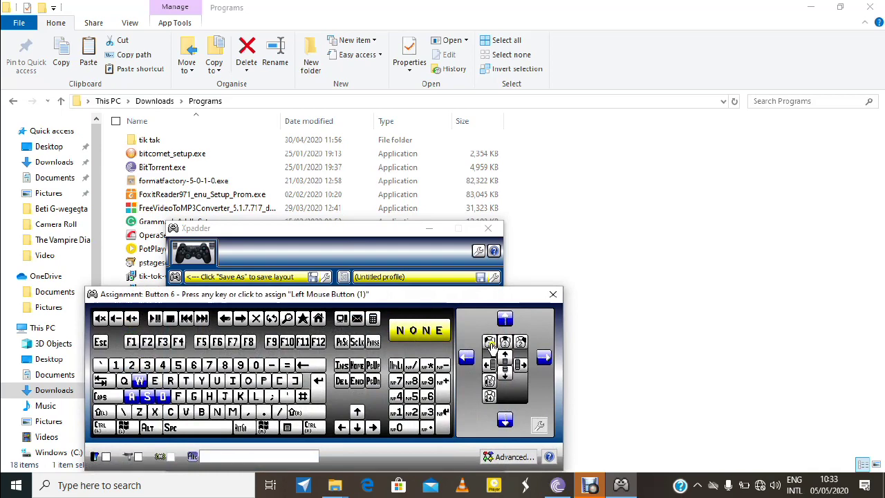
{"action": "left_click", "coordinate": [490, 343]}
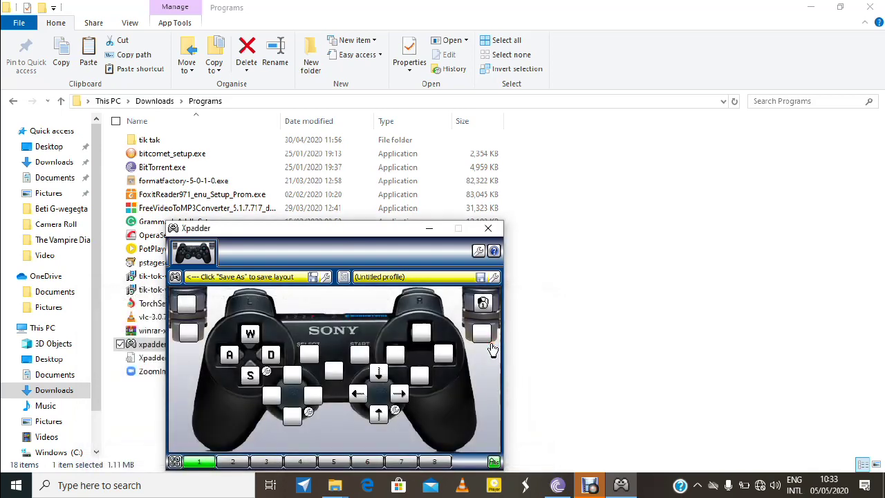
{"action": "left_click", "coordinate": [485, 305]}
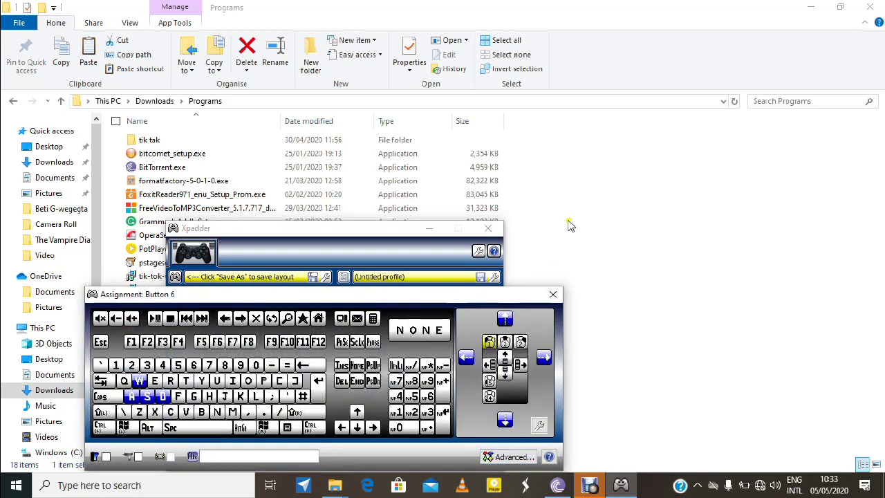
{"action": "left_click", "coordinate": [553, 294]}
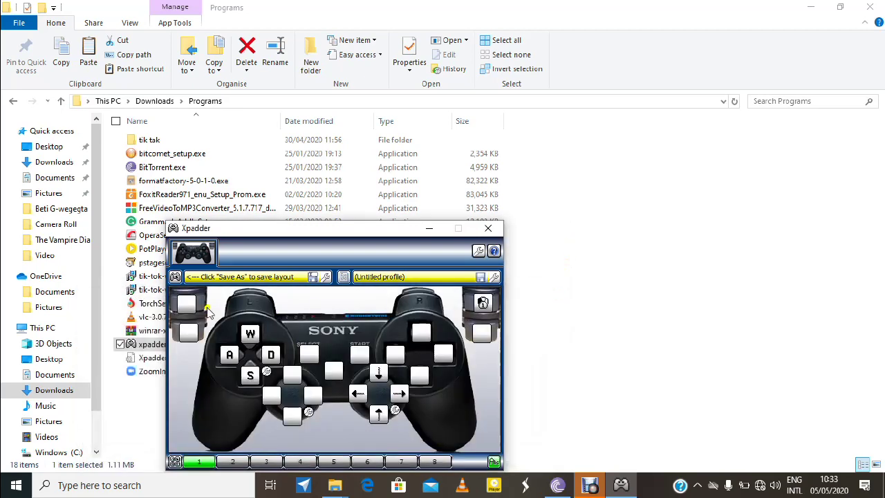
{"action": "left_click", "coordinate": [187, 309]}
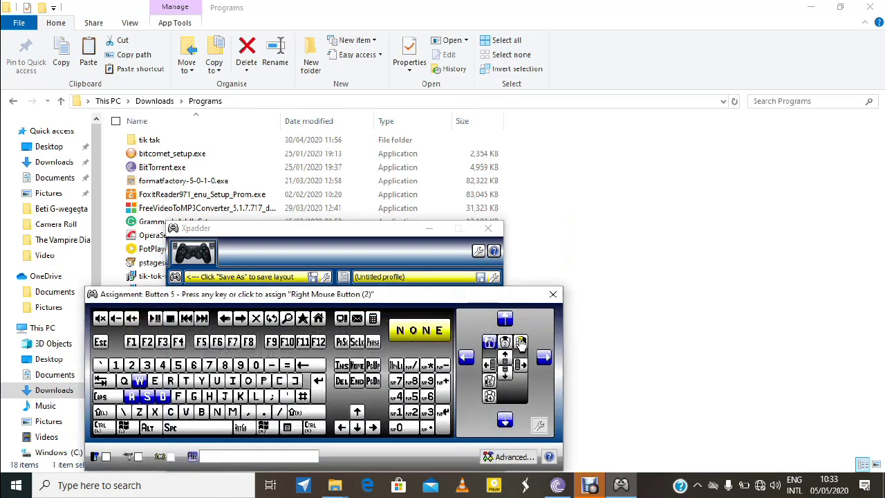
{"action": "left_click", "coordinate": [521, 344]}
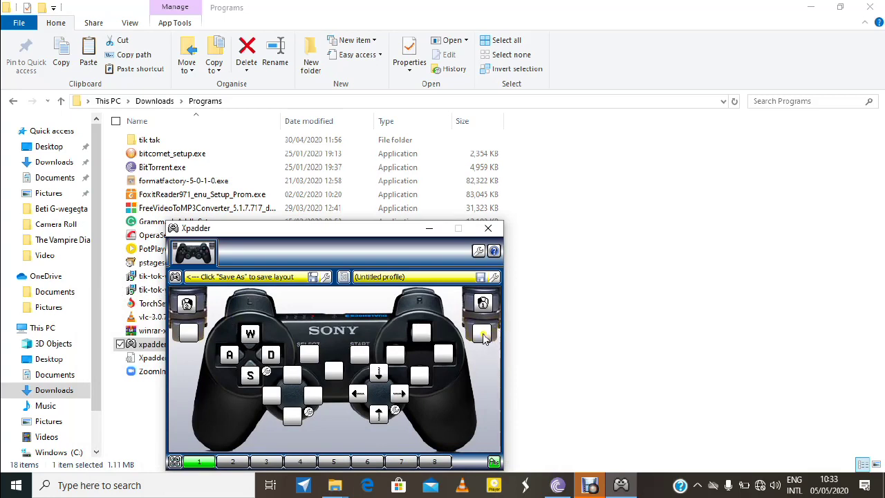
Assign G to the lower left shoulder (Button 7) and left Shift to the lower right shoulder (Button 8).
{"action": "left_click", "coordinate": [191, 335]}
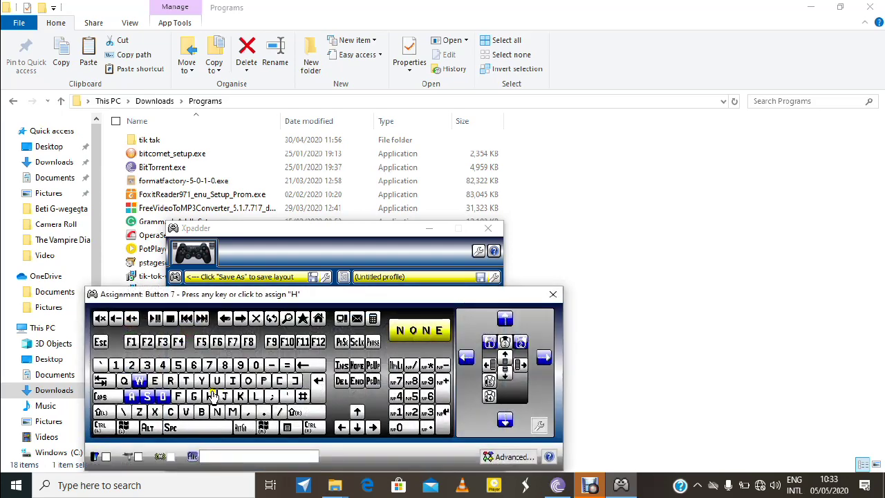
{"action": "left_click", "coordinate": [195, 396]}
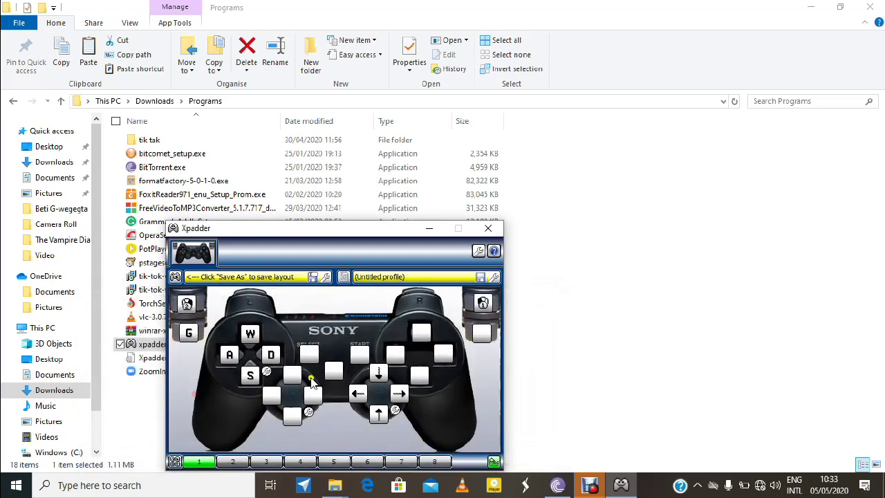
{"action": "left_click", "coordinate": [484, 333]}
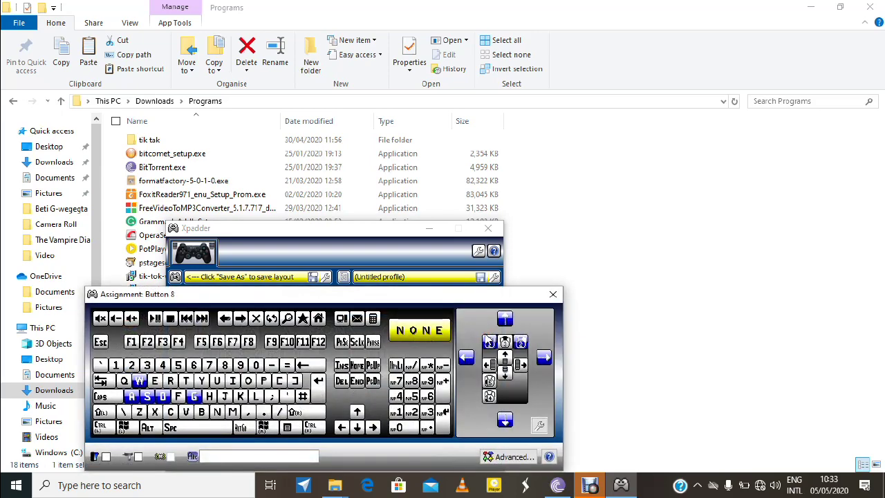
{"action": "left_click", "coordinate": [105, 412]}
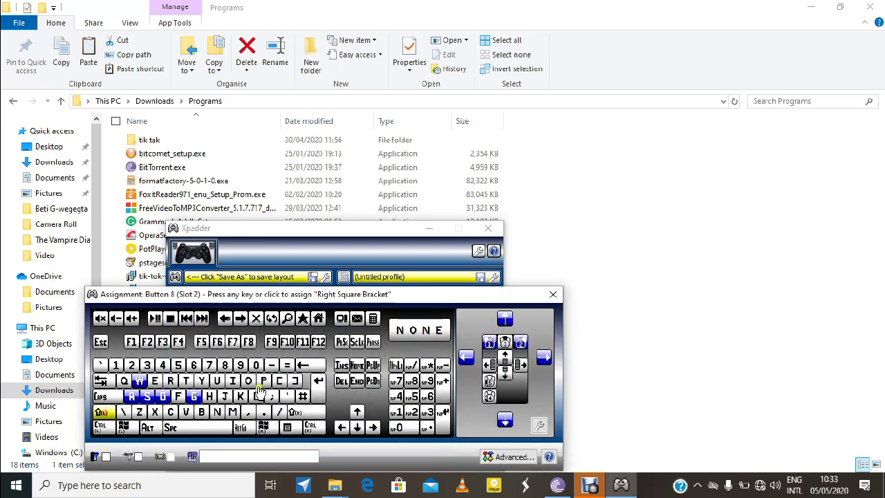
{"action": "left_click", "coordinate": [562, 298]}
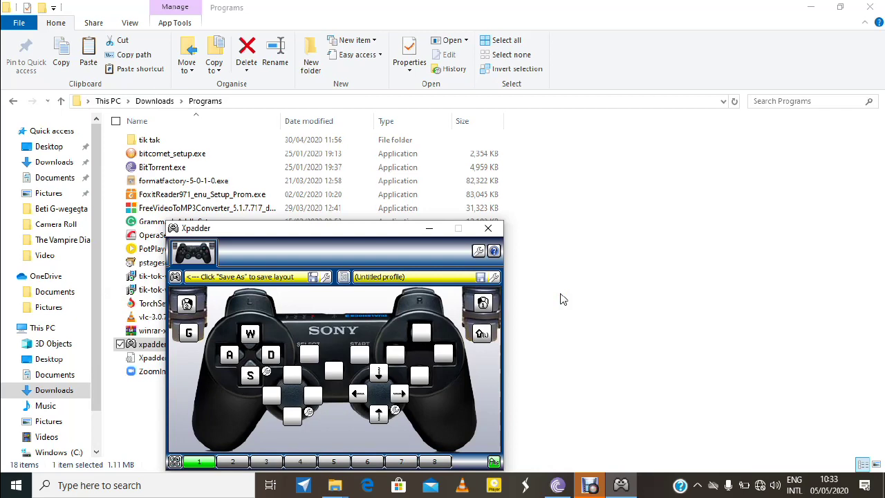
Assign the face buttons: Space to Cross (Button 3), C to Circle (Button 2), 1 to Triangle (Button 1) and R to Square (Button 4).
{"action": "left_click", "coordinate": [424, 380]}
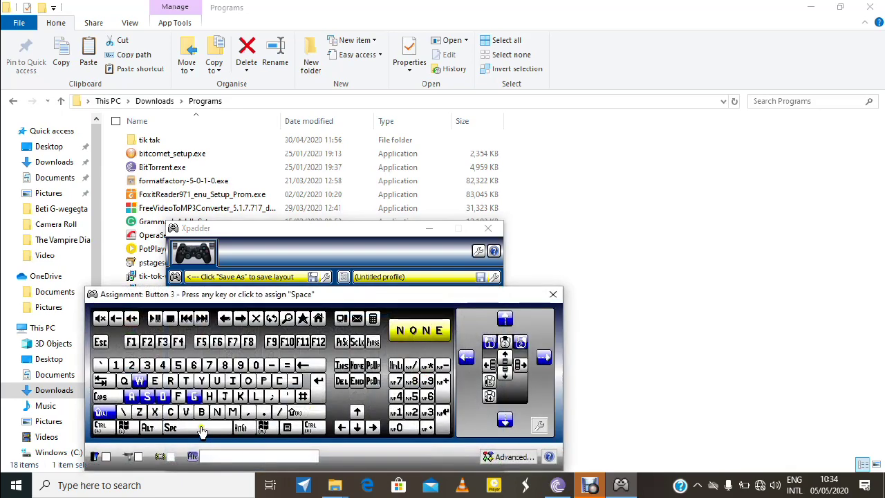
{"action": "left_click", "coordinate": [201, 428]}
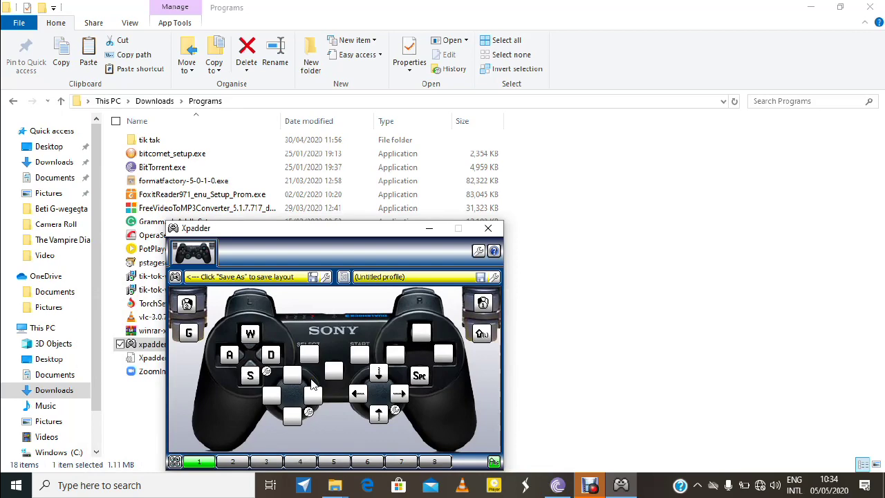
{"action": "left_click", "coordinate": [447, 358]}
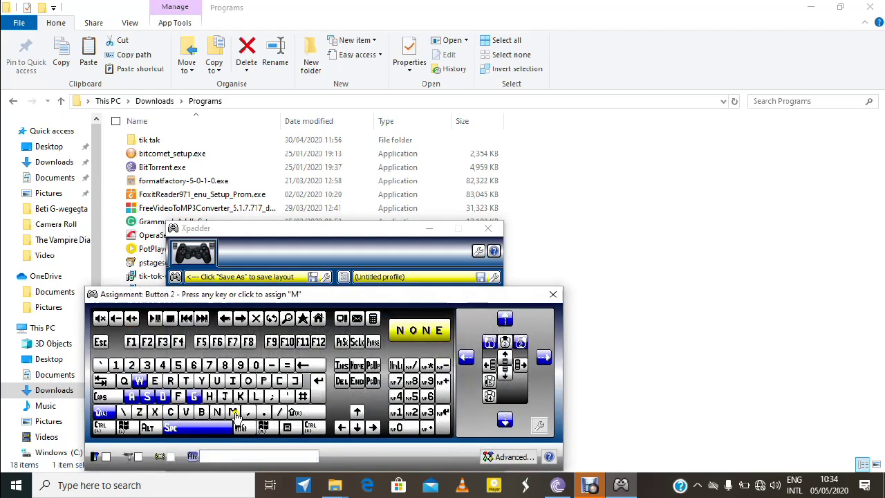
{"action": "left_click", "coordinate": [172, 413]}
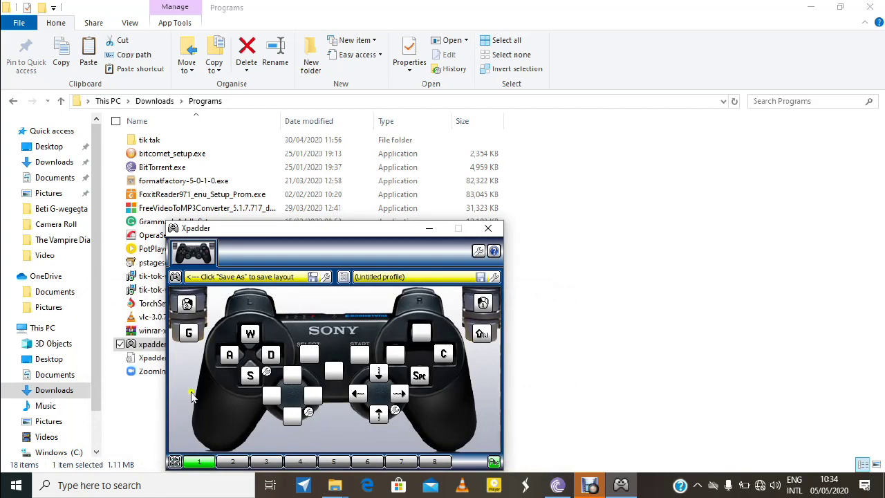
{"action": "left_click", "coordinate": [423, 334]}
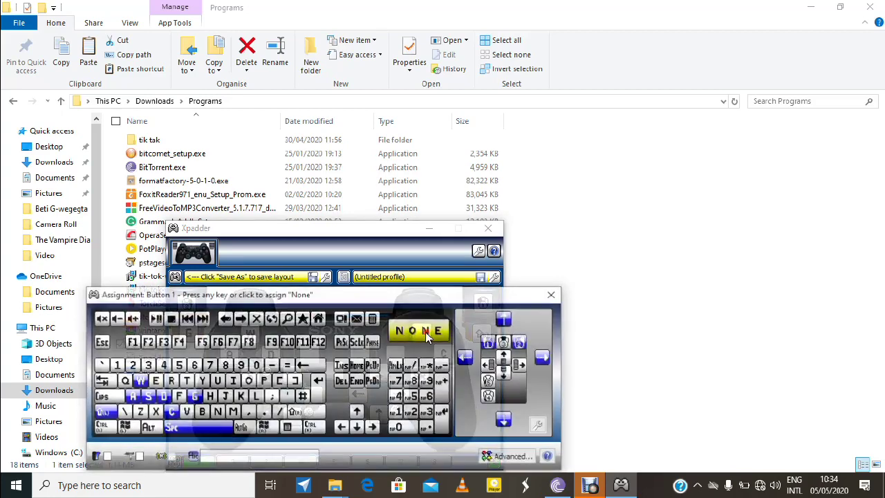
{"action": "left_click", "coordinate": [116, 366]}
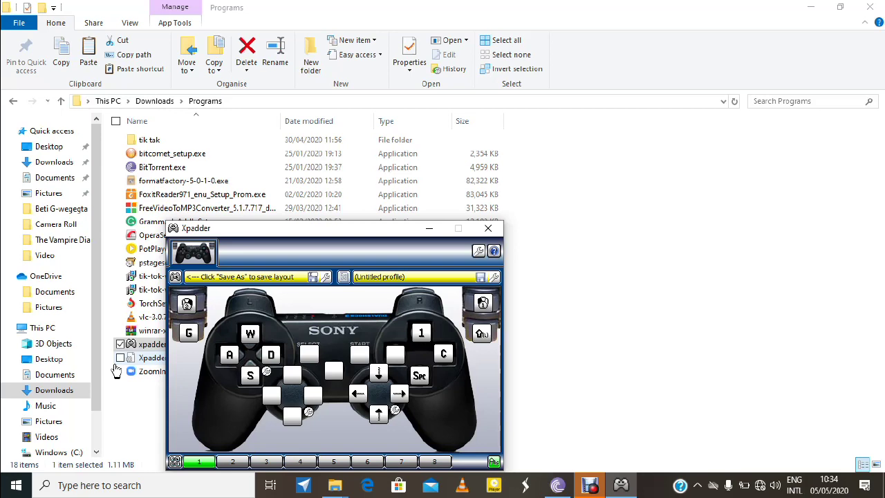
{"action": "left_click", "coordinate": [394, 355]}
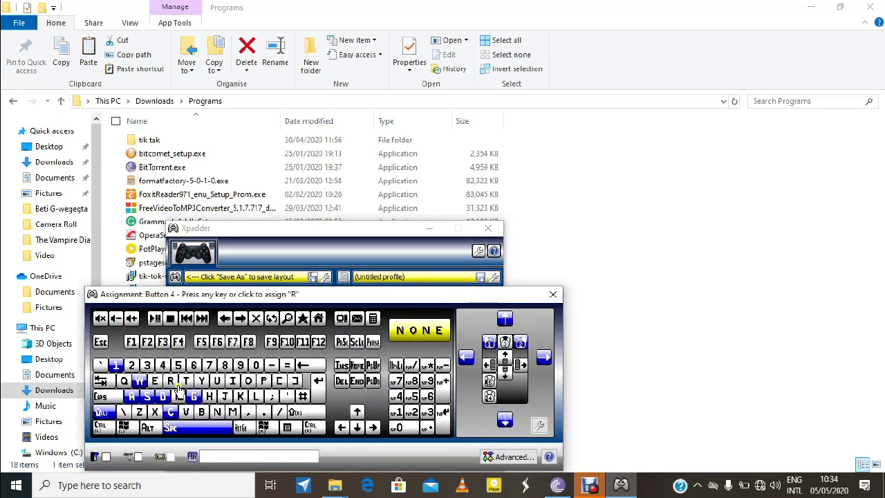
{"action": "left_click", "coordinate": [173, 383]}
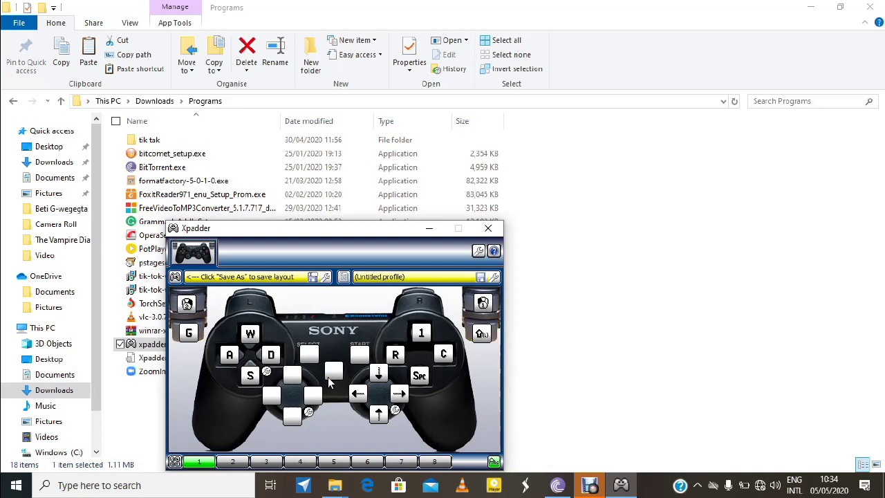
Assign keys to the left stick's directions: 5 to Left, 6 to Right, N to Down and V to Up.
{"action": "left_click", "coordinate": [309, 414]}
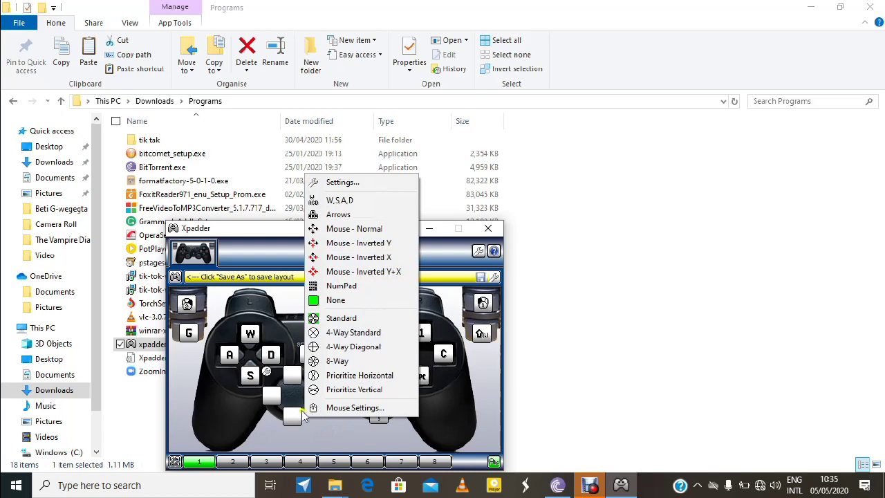
{"action": "left_click", "coordinate": [273, 398]}
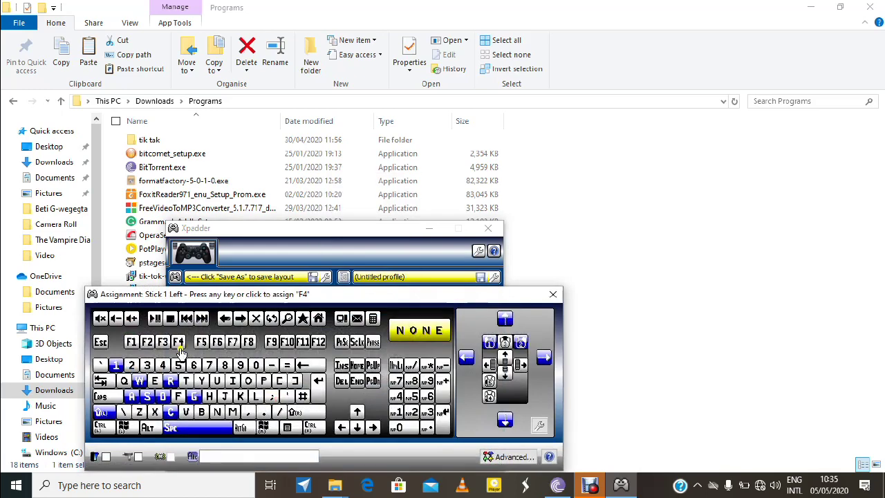
{"action": "left_click", "coordinate": [178, 368]}
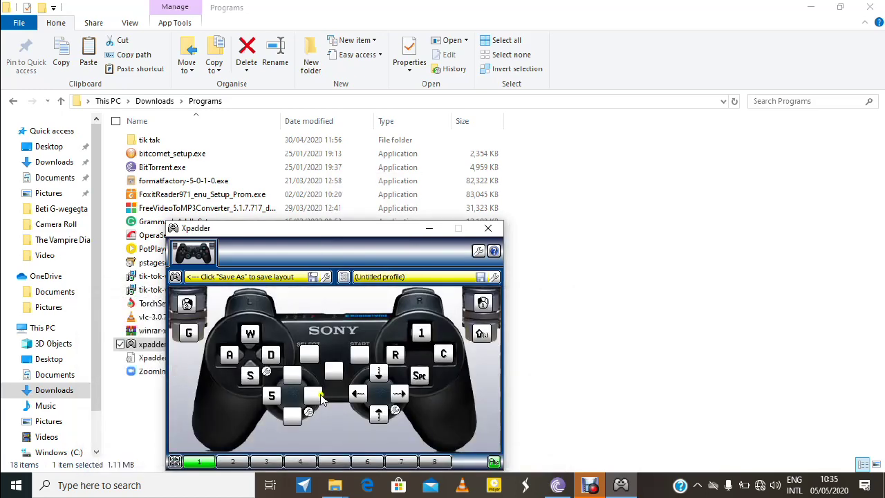
{"action": "left_click", "coordinate": [314, 396]}
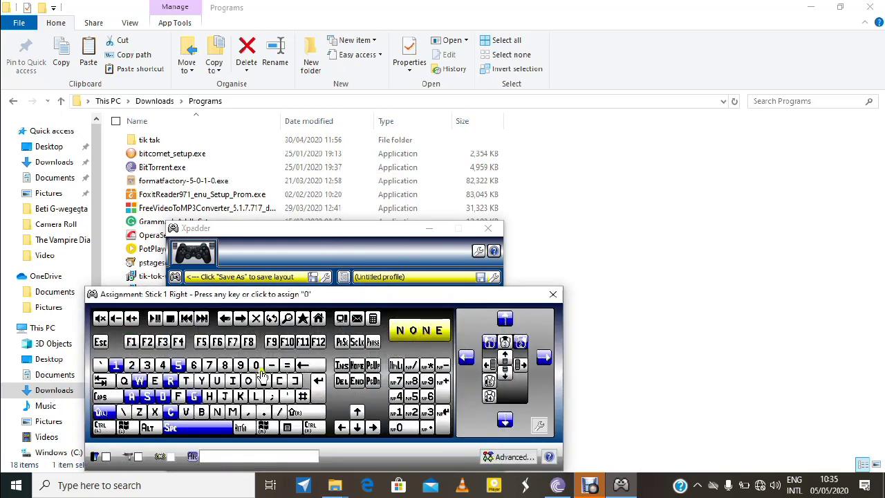
{"action": "left_click", "coordinate": [196, 366]}
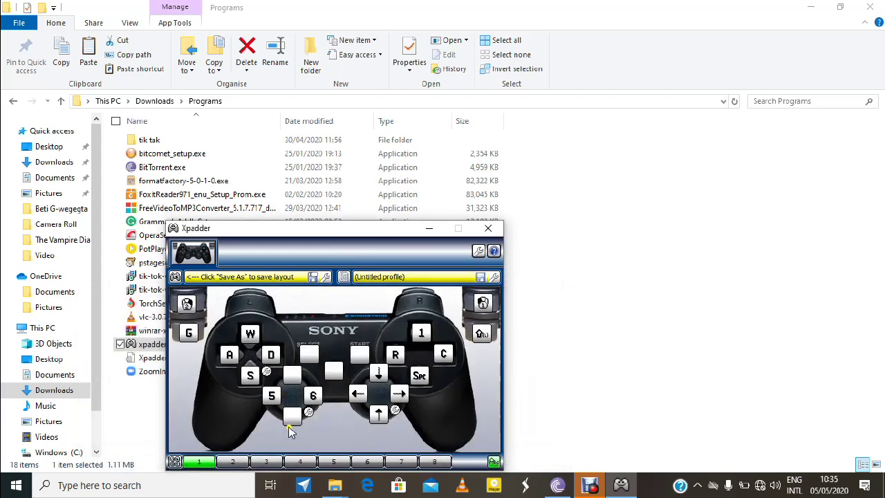
{"action": "left_click", "coordinate": [291, 422]}
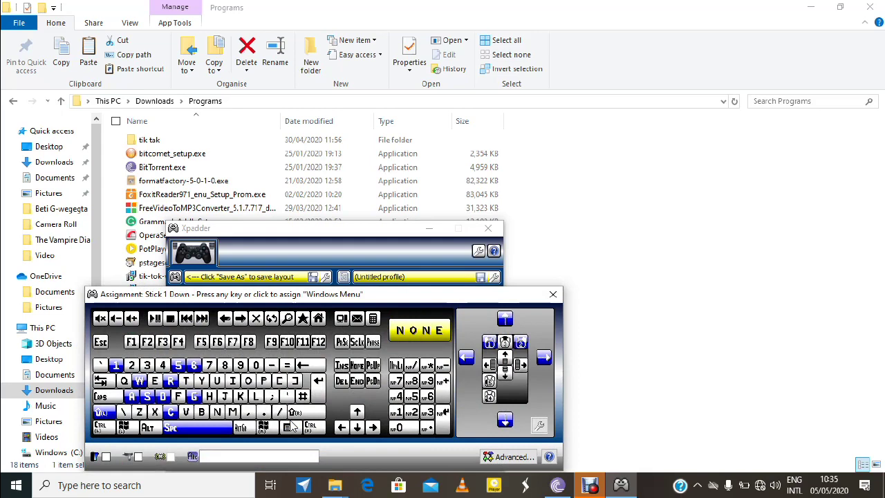
{"action": "left_click", "coordinate": [216, 413]}
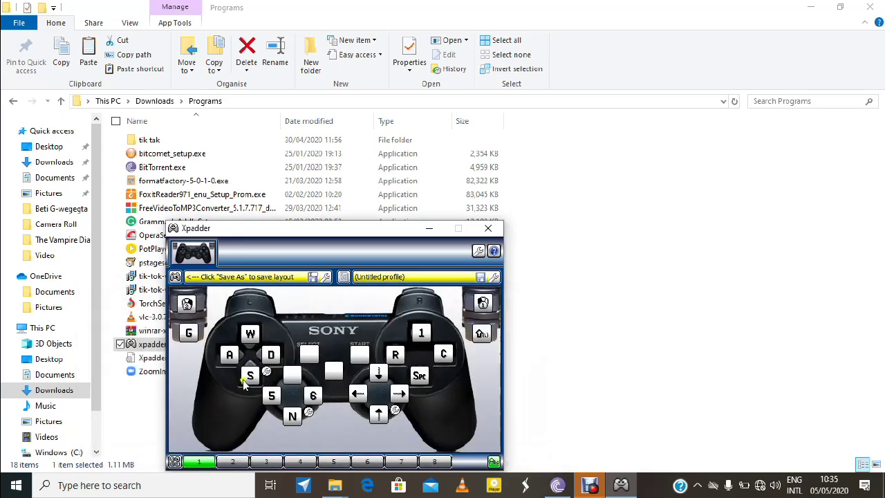
{"action": "left_click", "coordinate": [292, 375]}
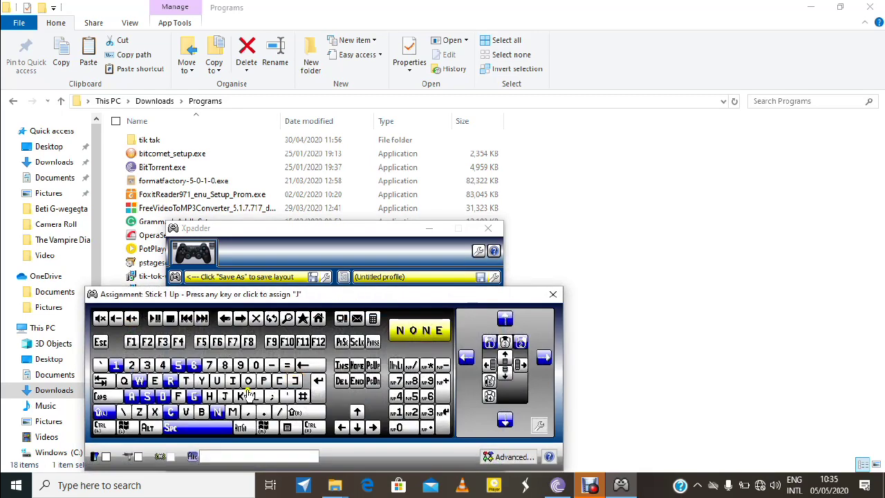
{"action": "left_click", "coordinate": [187, 413]}
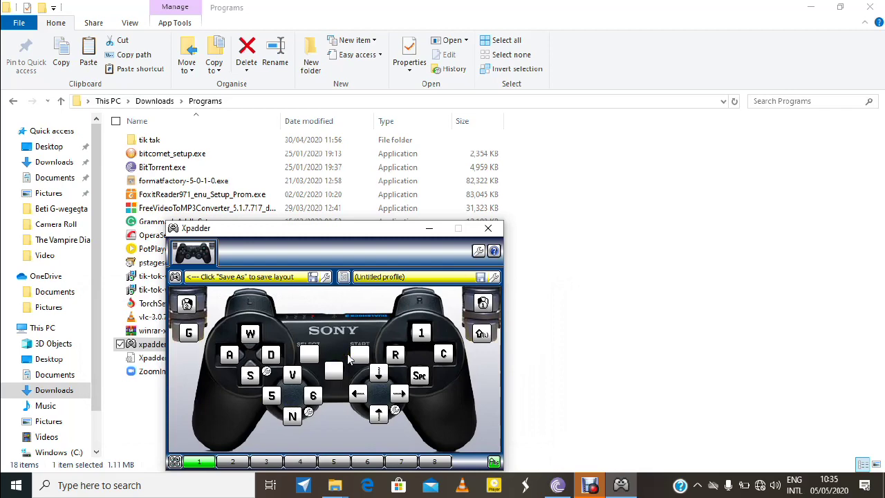
Assign Esc to Start (Button 10) and Tab to Select (Button 9), leaving the centre button (Button 13) unassigned.
{"action": "left_click", "coordinate": [354, 356]}
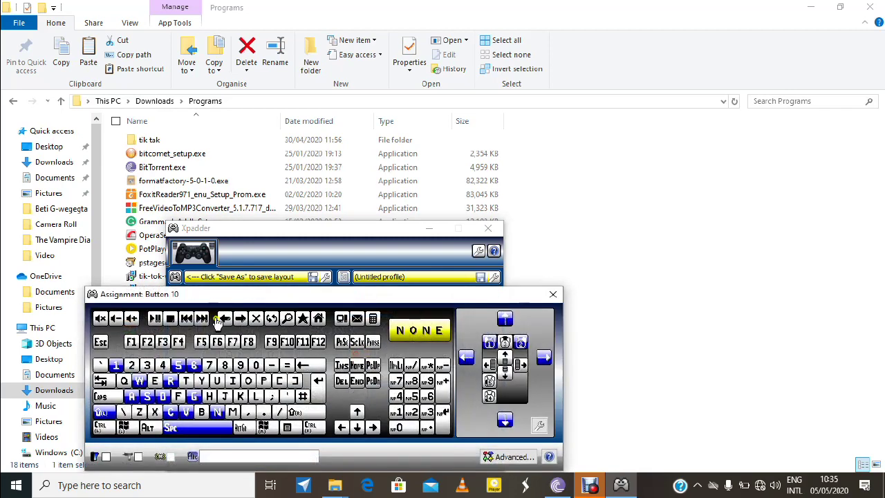
{"action": "left_click", "coordinate": [101, 341]}
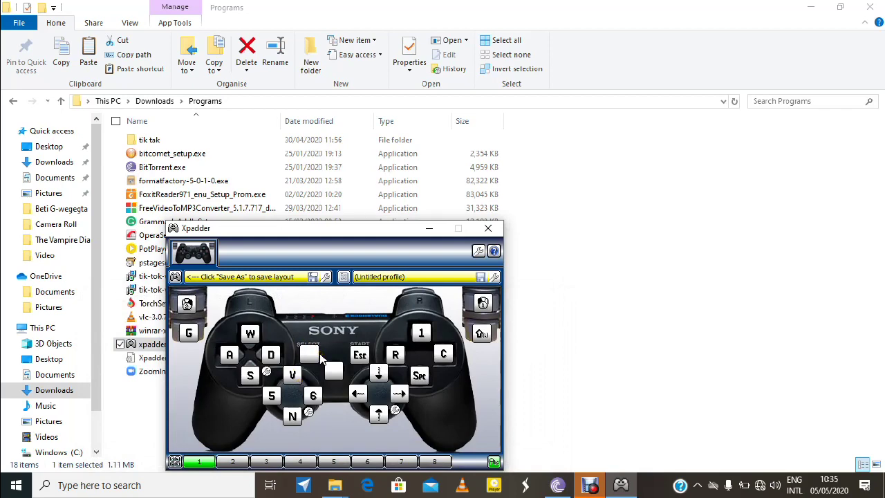
{"action": "left_click", "coordinate": [310, 354]}
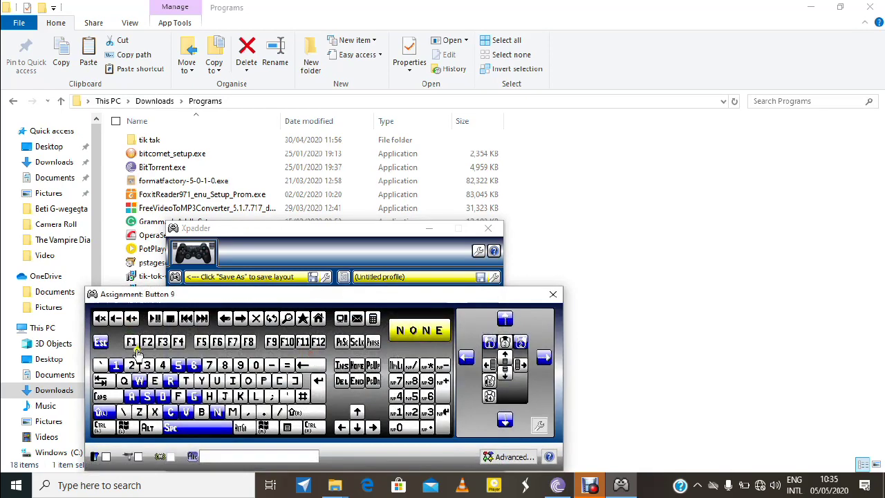
{"action": "left_click", "coordinate": [103, 382]}
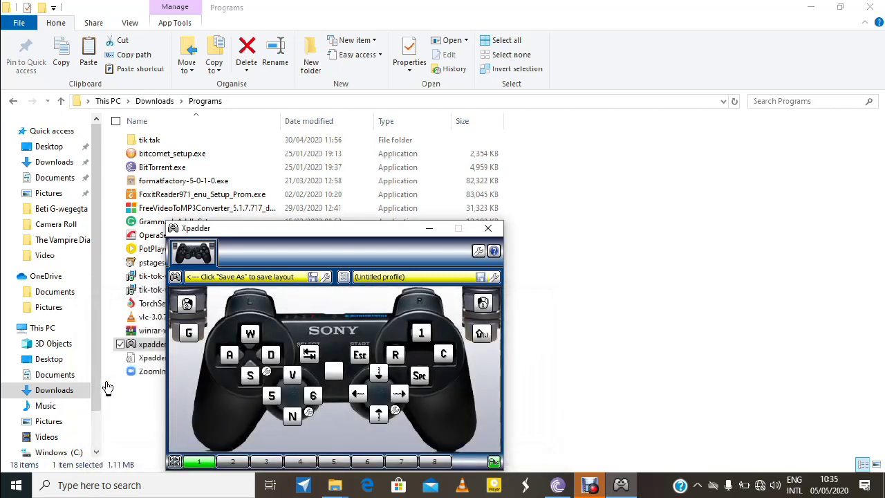
{"action": "left_click", "coordinate": [335, 373]}
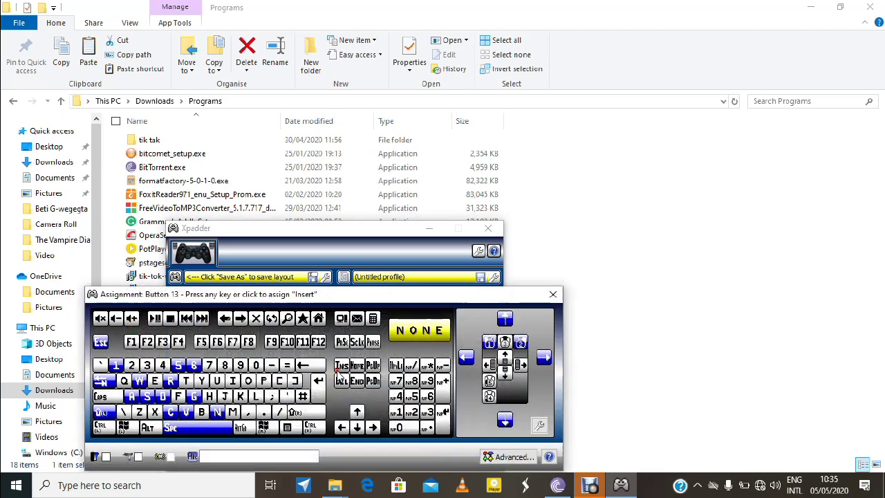
{"action": "left_click", "coordinate": [553, 295]}
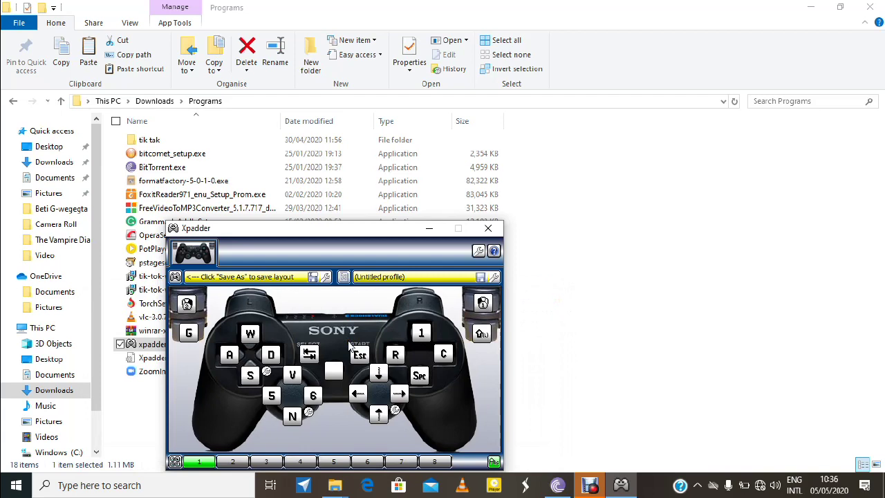
Add a 0.10s hold zone after R in the advanced assignment of Square (Button 4).
{"action": "left_click", "coordinate": [397, 356]}
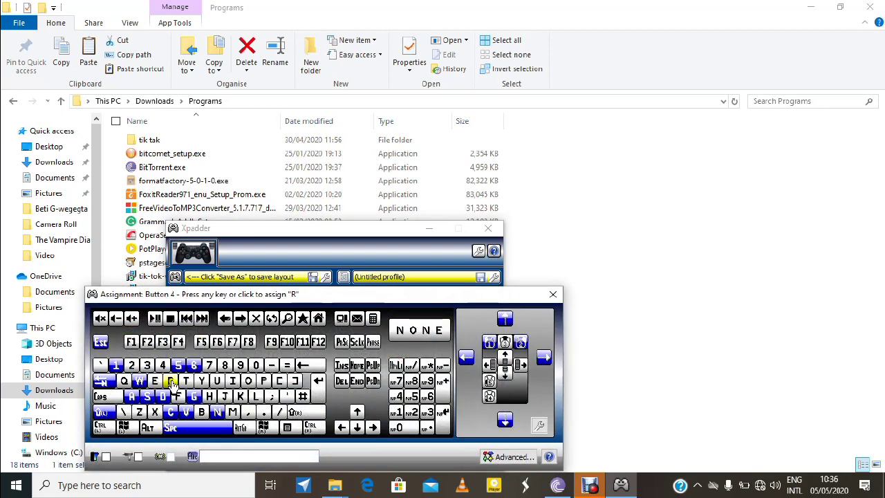
{"action": "left_click", "coordinate": [173, 385]}
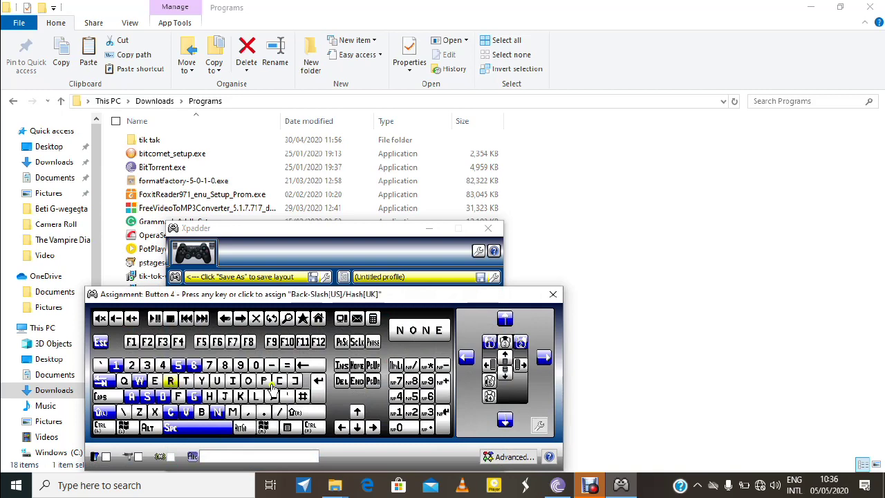
{"action": "left_click", "coordinate": [503, 458]}
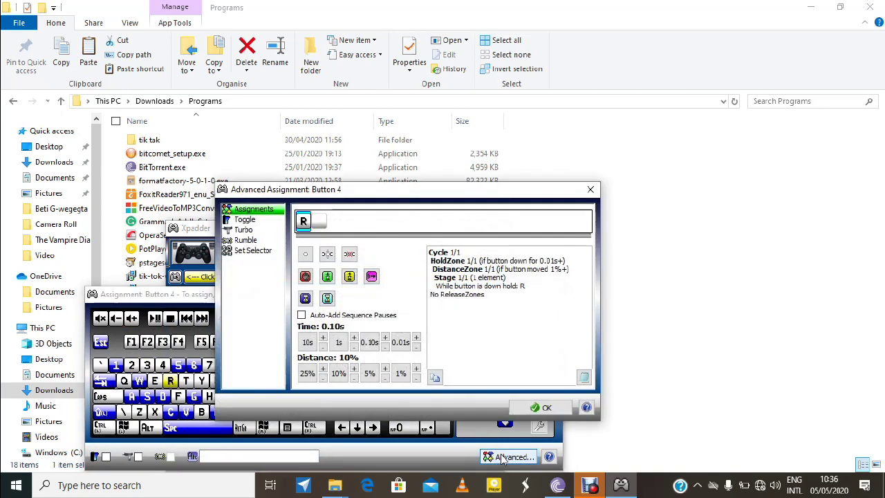
{"action": "left_click", "coordinate": [319, 222]}
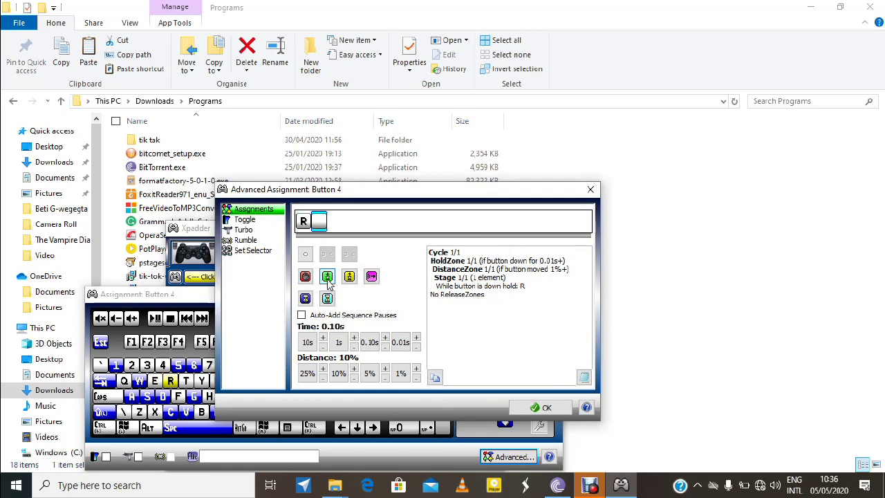
{"action": "left_click", "coordinate": [328, 280]}
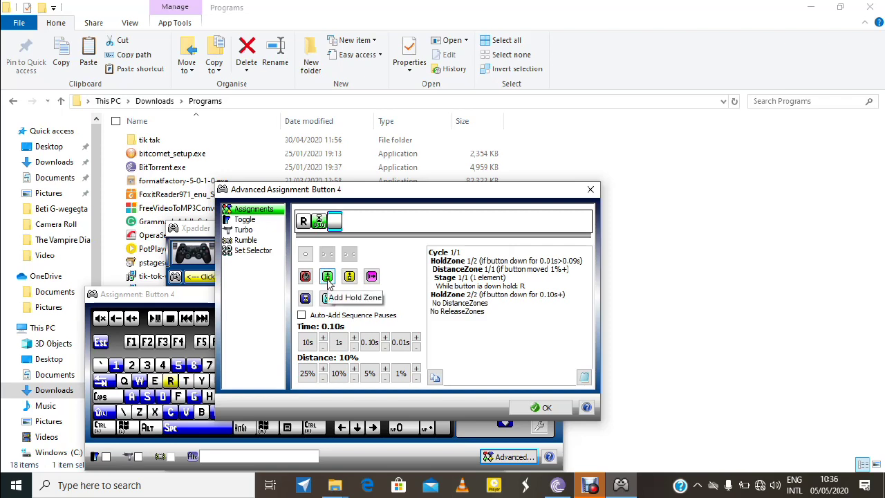
Set the advanced assignment's Time value to 0.40s.
{"action": "left_click", "coordinate": [323, 339]}
{"action": "left_click", "coordinate": [323, 338]}
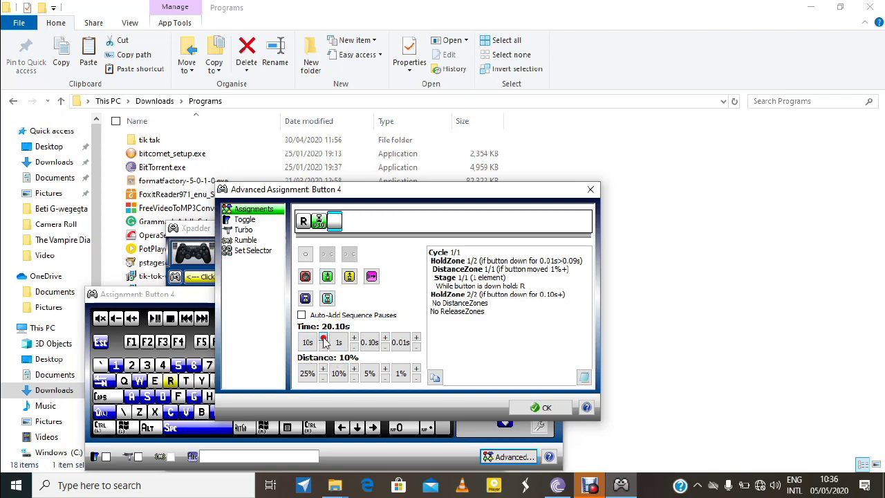
{"action": "left_click", "coordinate": [323, 346]}
{"action": "left_click", "coordinate": [323, 346]}
{"action": "left_click", "coordinate": [385, 338]}
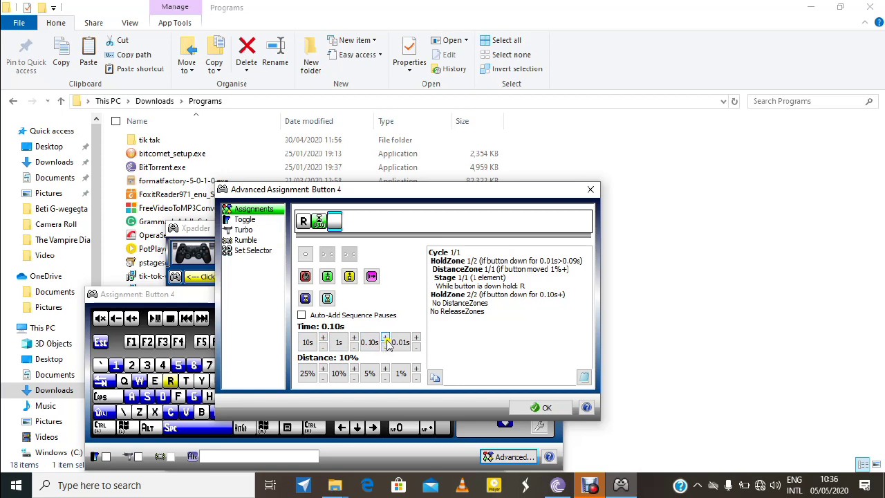
{"action": "left_click", "coordinate": [385, 338]}
{"action": "left_click", "coordinate": [386, 338]}
Assign F to Square's hold zone and accept the advanced assignment.
{"action": "key", "text": "f"}
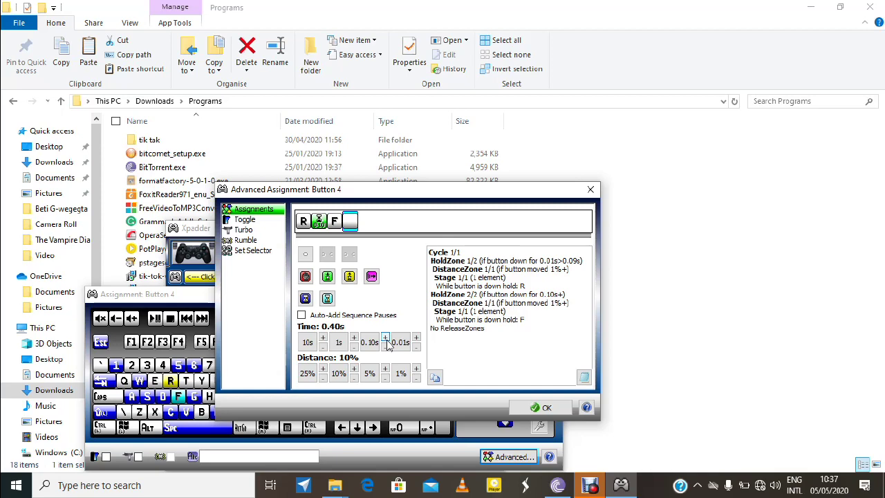
{"action": "left_click", "coordinate": [547, 408]}
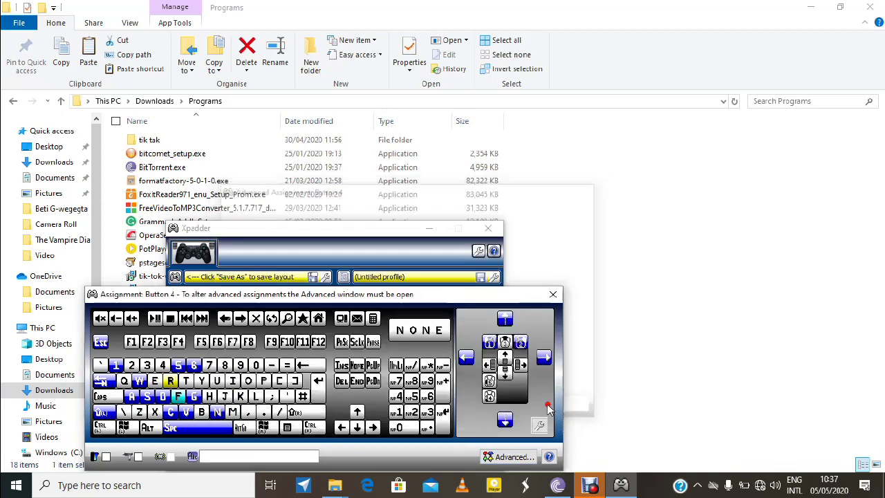
{"action": "left_click", "coordinate": [554, 294]}
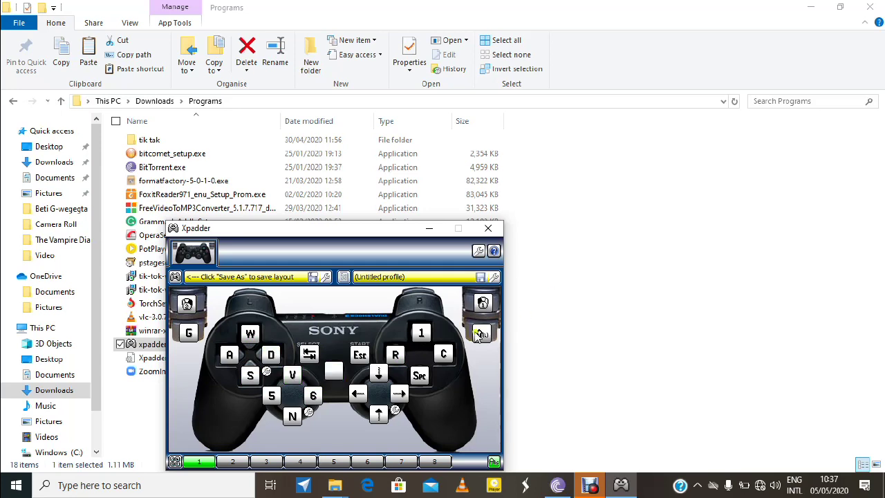
Add a 0.40s hold zone with Left Control after C in the advanced assignment of Circle (Button 2).
{"action": "left_click", "coordinate": [447, 355]}
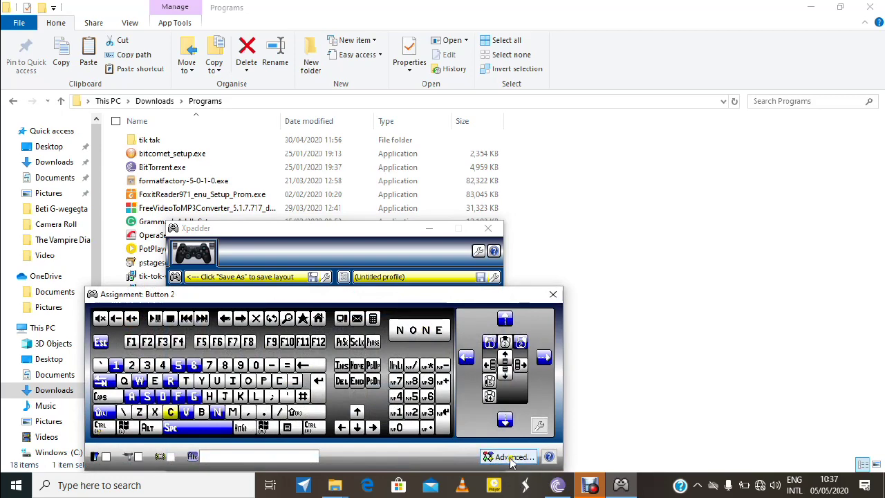
{"action": "left_click", "coordinate": [512, 458]}
{"action": "left_click", "coordinate": [325, 227]}
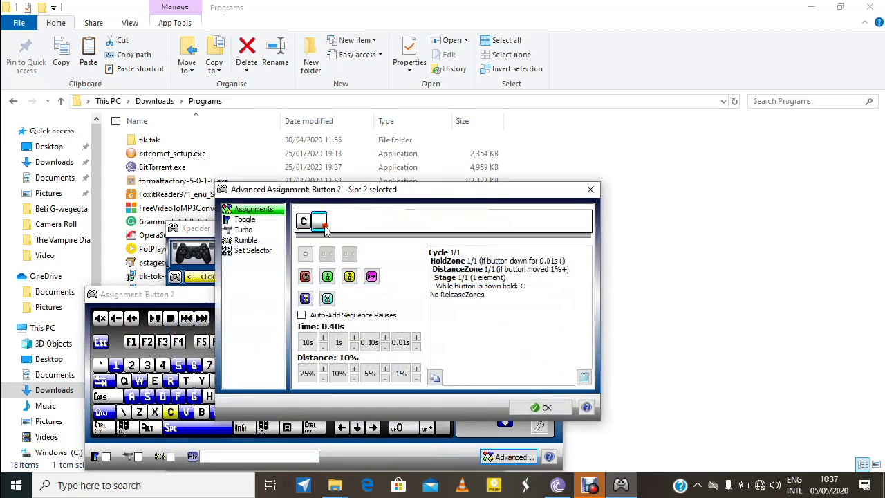
{"action": "left_click", "coordinate": [328, 278]}
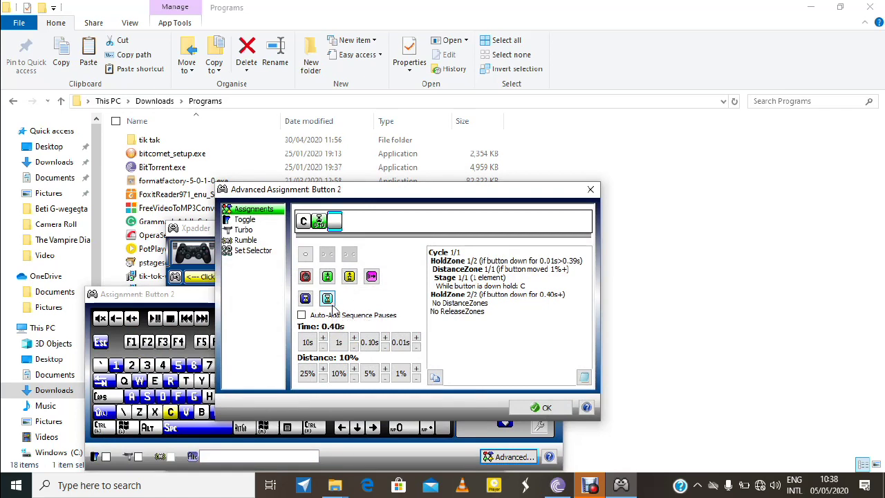
{"action": "key", "text": "ctrl"}
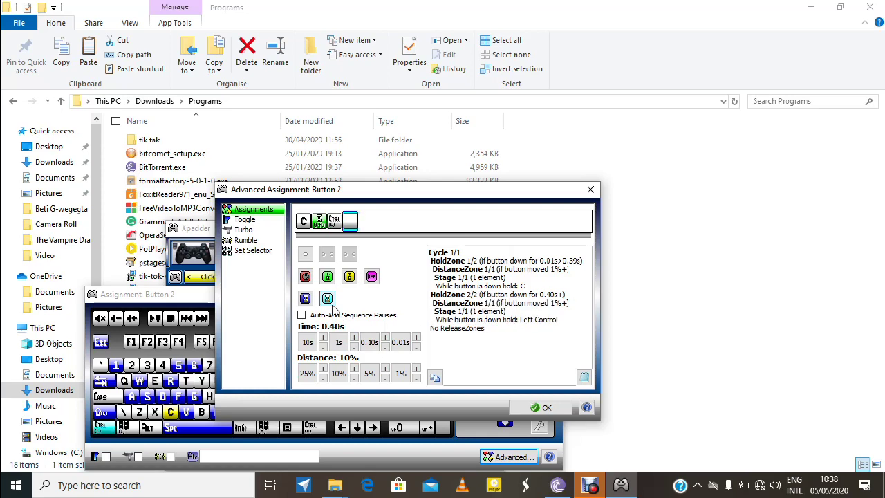
{"action": "left_click", "coordinate": [542, 407]}
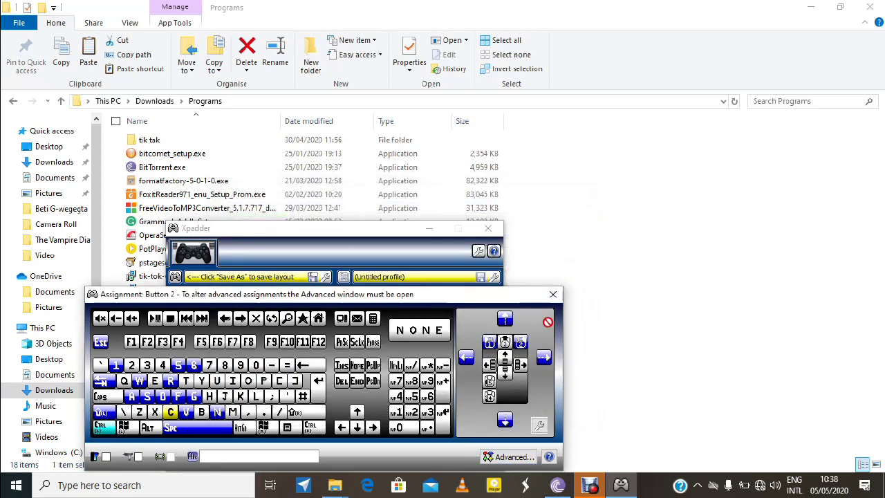
{"action": "left_click", "coordinate": [553, 295]}
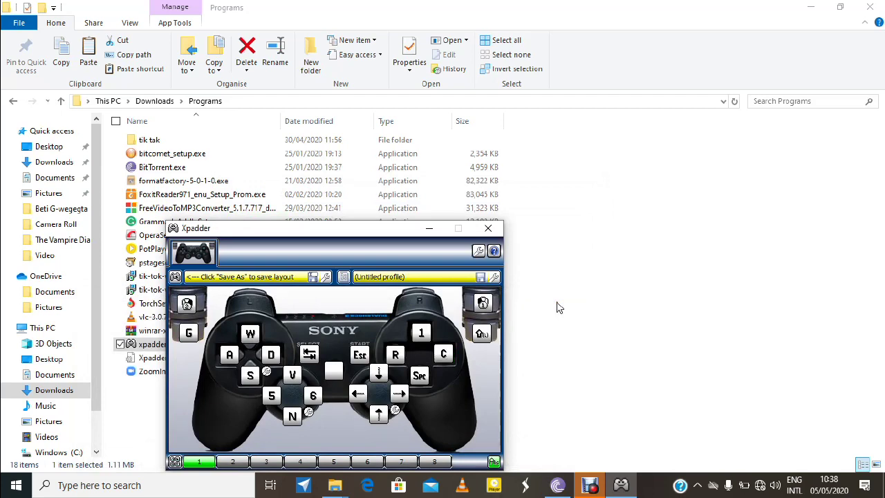
Add a 0.40s hold zone with 7 after 6 in the advanced assignment of Stick 1 Right.
{"action": "left_click", "coordinate": [314, 395]}
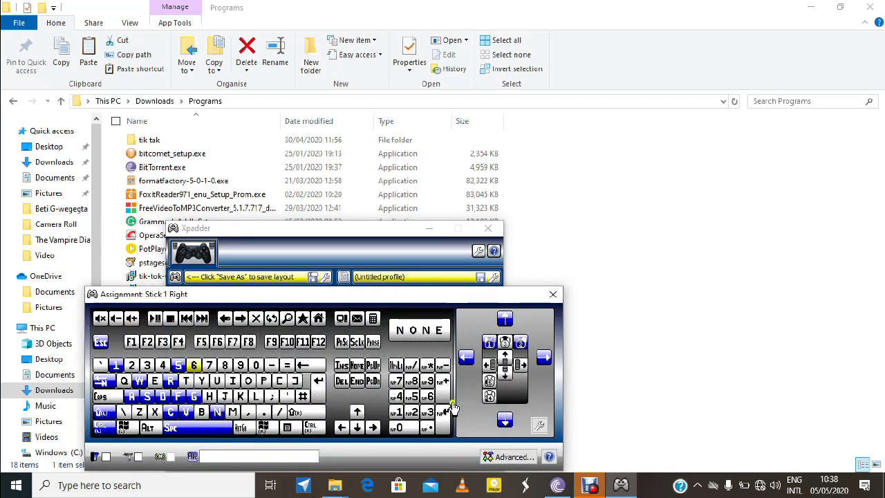
{"action": "left_click", "coordinate": [514, 457]}
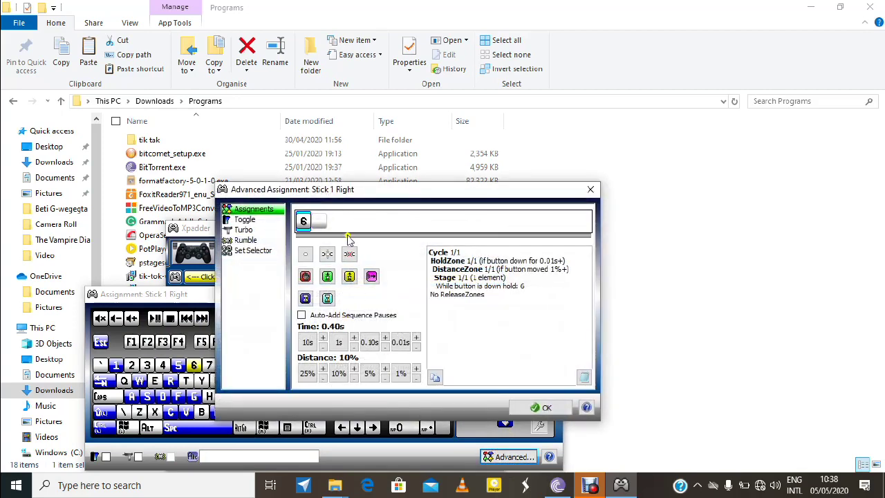
{"action": "left_click", "coordinate": [319, 221]}
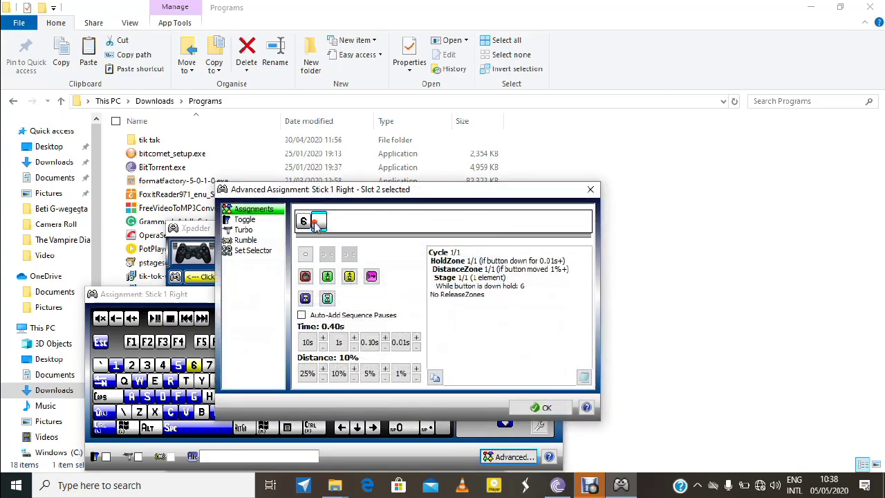
{"action": "left_click", "coordinate": [328, 278]}
{"action": "key", "text": "7"}
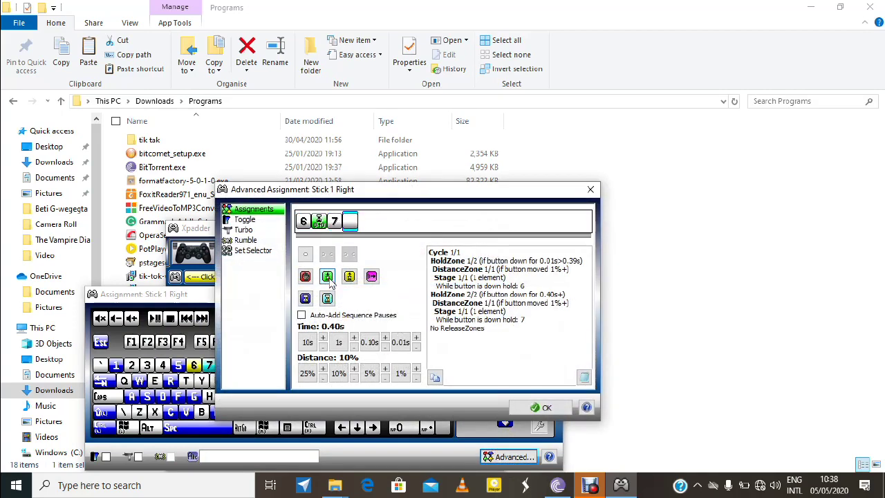
{"action": "left_click", "coordinate": [546, 407]}
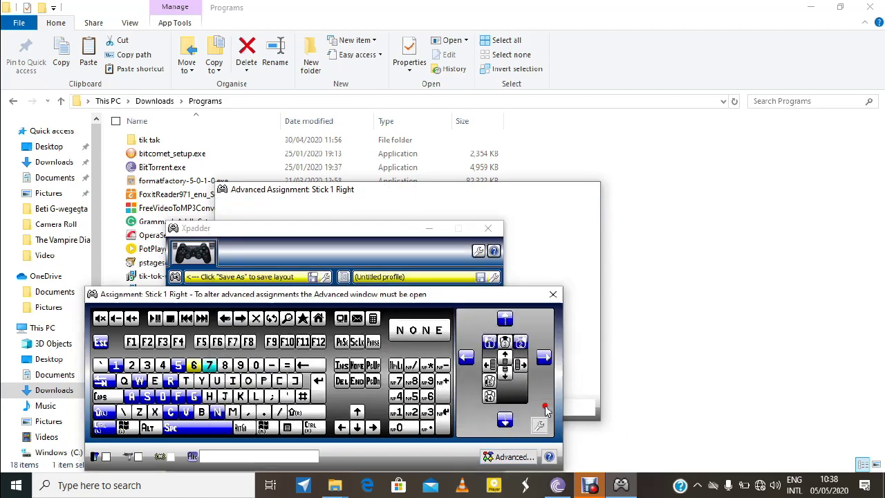
{"action": "left_click", "coordinate": [554, 295]}
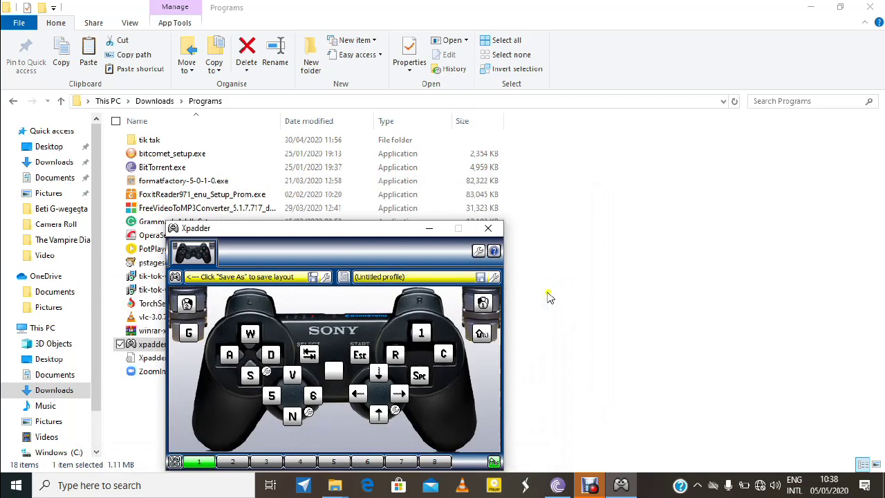
Add a 0.40s hold zone with 4 after G in the advanced assignment of the lower left shoulder (Button 7).
{"action": "left_click", "coordinate": [188, 335]}
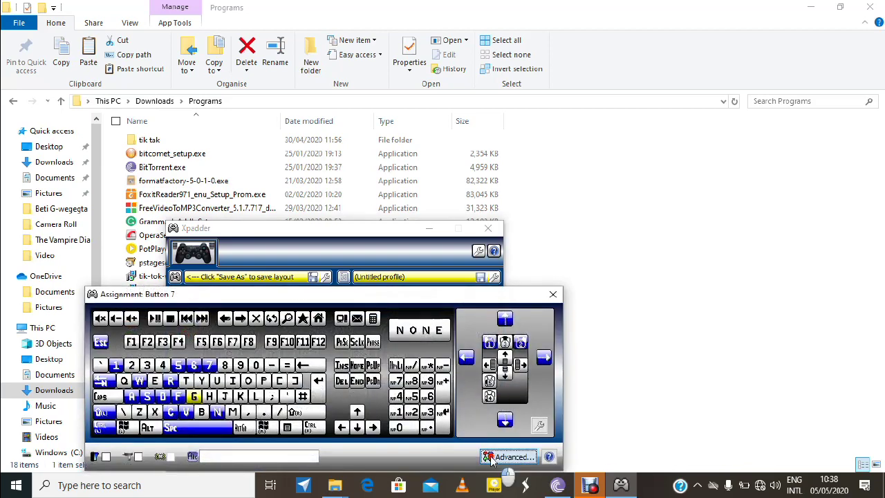
{"action": "left_click", "coordinate": [511, 457]}
{"action": "left_click", "coordinate": [323, 220]}
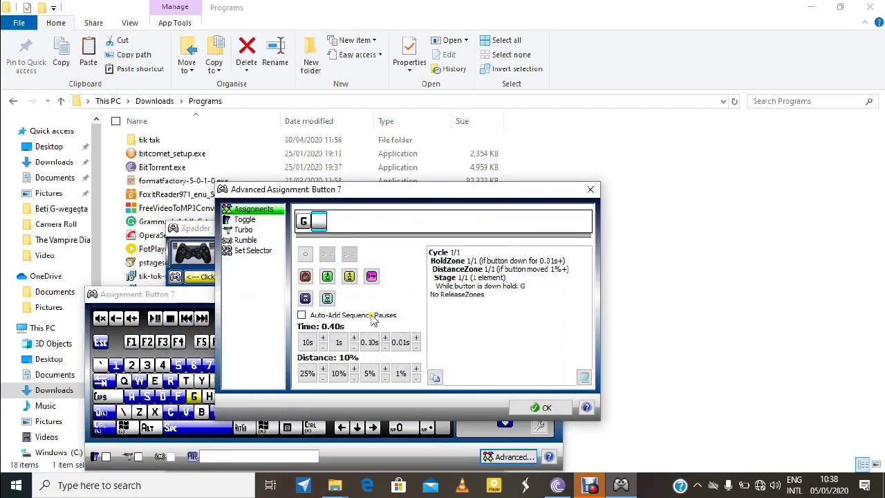
{"action": "left_click", "coordinate": [326, 278]}
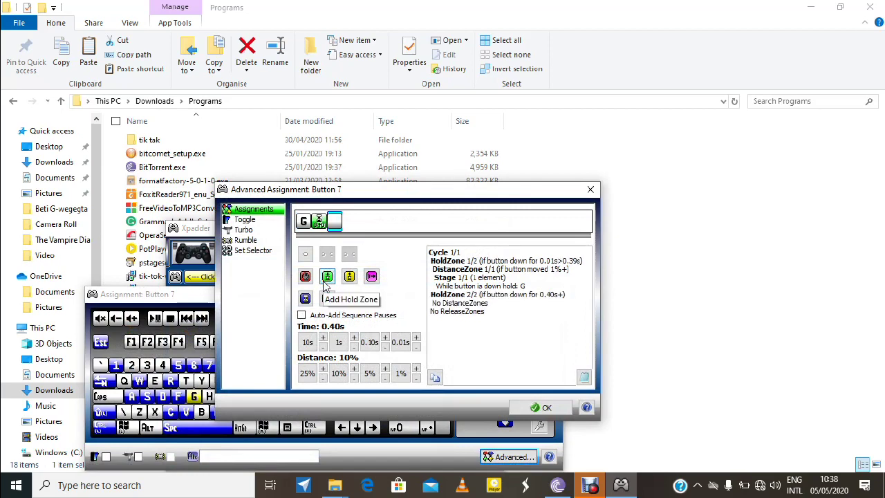
{"action": "key", "text": "4"}
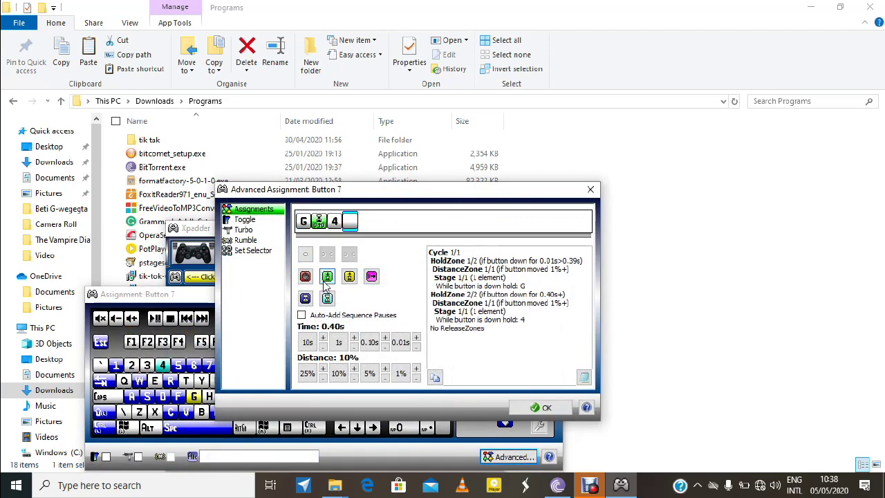
{"action": "left_click", "coordinate": [541, 407]}
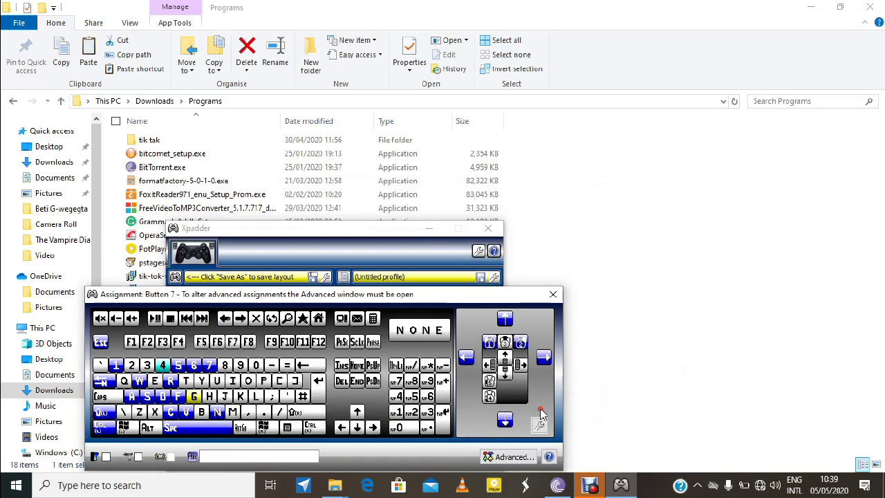
{"action": "left_click", "coordinate": [554, 295]}
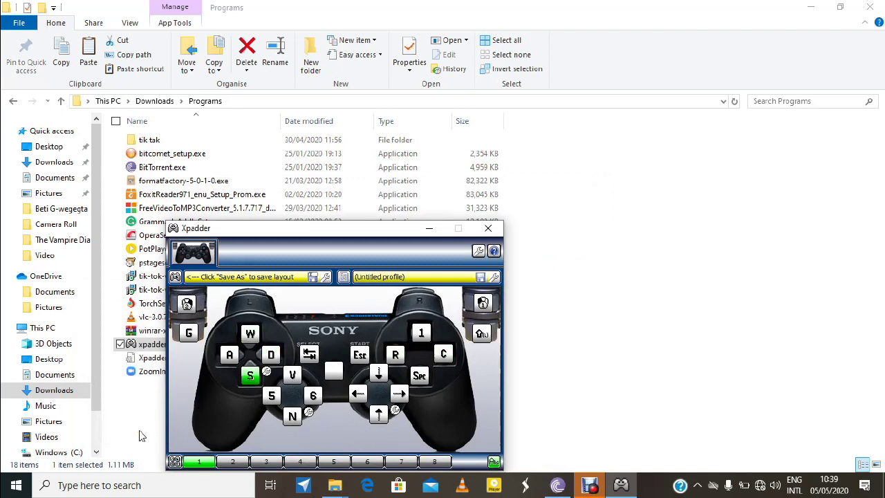
Review the Sticks and DPad settings of the controller, including the input options for the DPad's Left direction.
{"action": "left_click", "coordinate": [217, 278]}
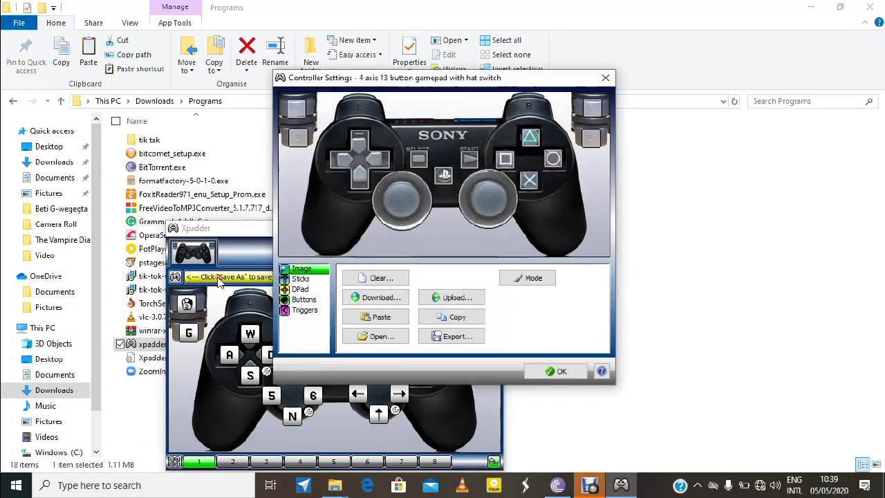
{"action": "left_click", "coordinate": [303, 280]}
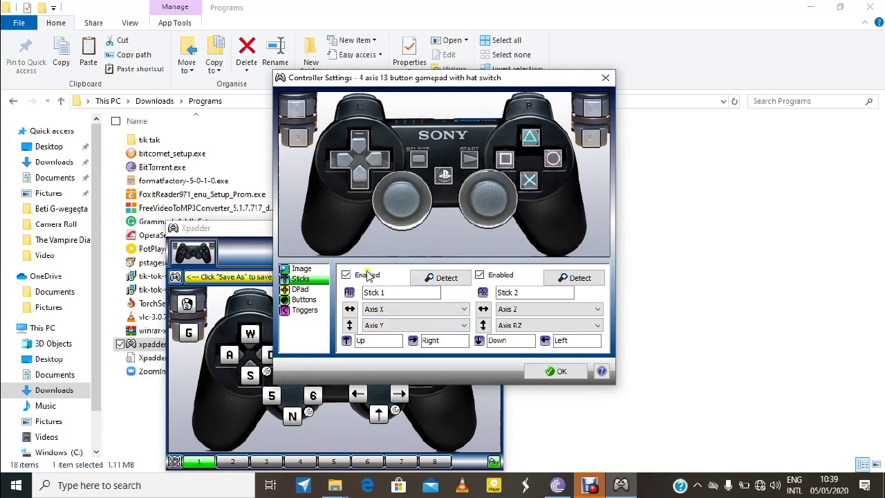
{"action": "left_click", "coordinate": [303, 291]}
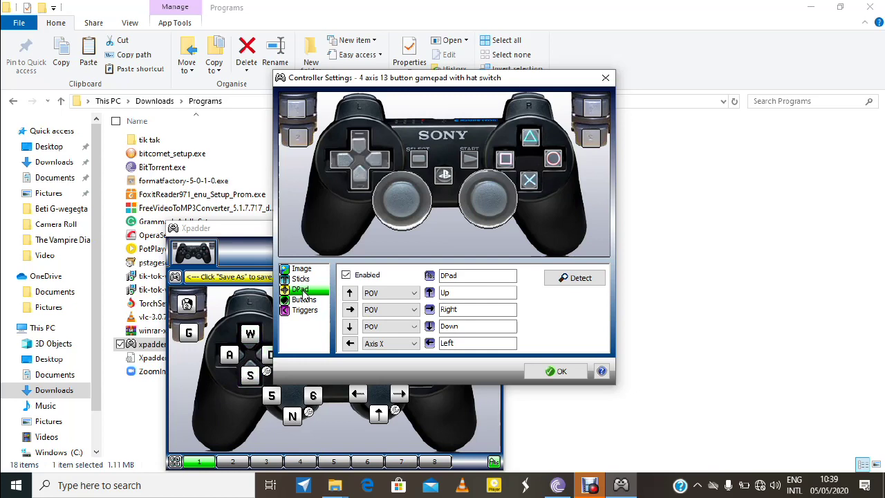
{"action": "left_click", "coordinate": [391, 344]}
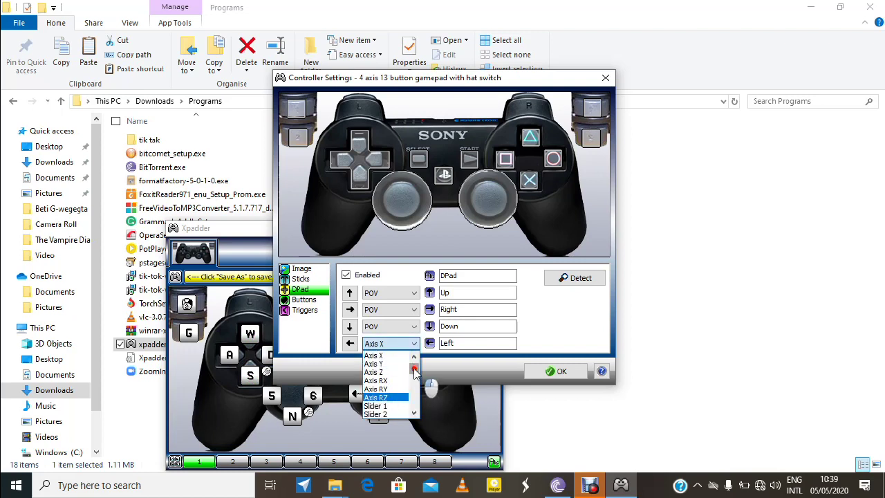
{"action": "left_click_drag", "start_coordinate": [414, 368], "coordinate": [413, 415]}
{"action": "left_click", "coordinate": [471, 257]}
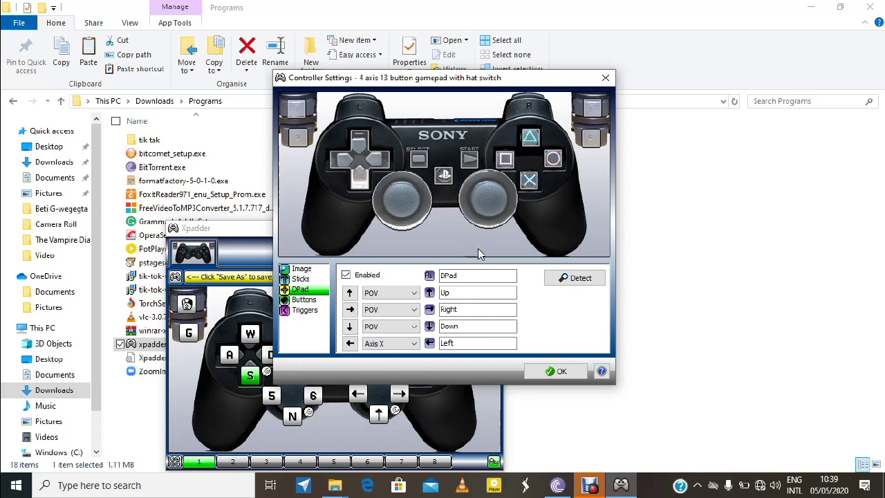
{"action": "left_click", "coordinate": [570, 372]}
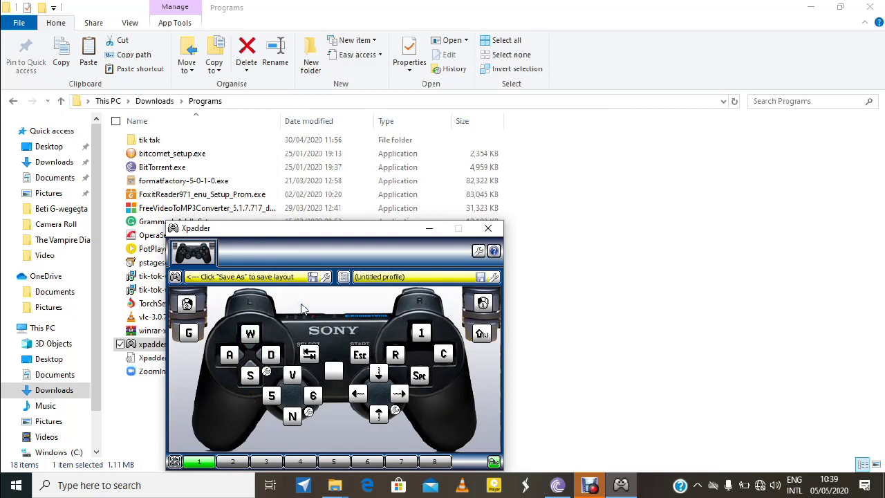
Set the DPad's Left direction to POV in the controller settings and accept the change.
{"action": "left_click", "coordinate": [247, 285]}
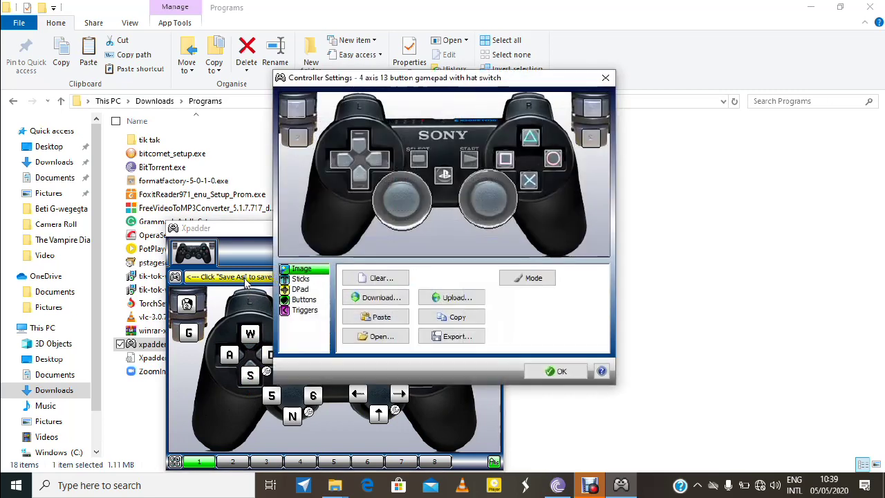
{"action": "left_click", "coordinate": [304, 290]}
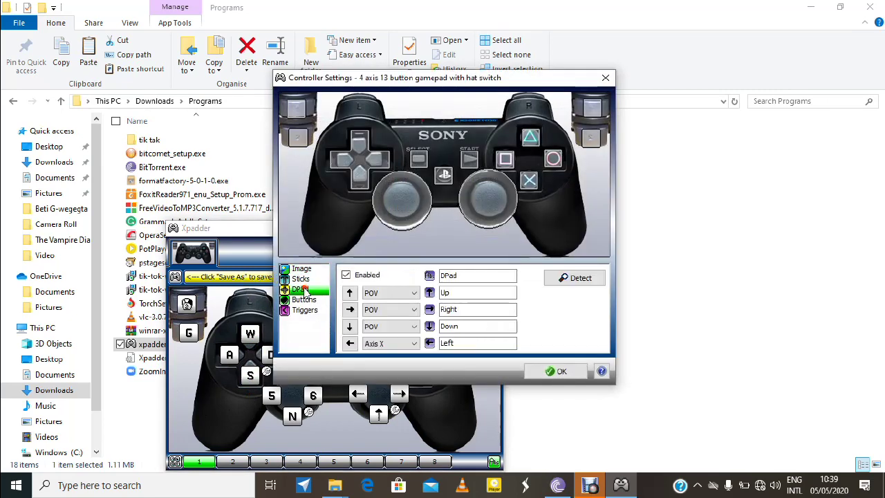
{"action": "left_click", "coordinate": [400, 351]}
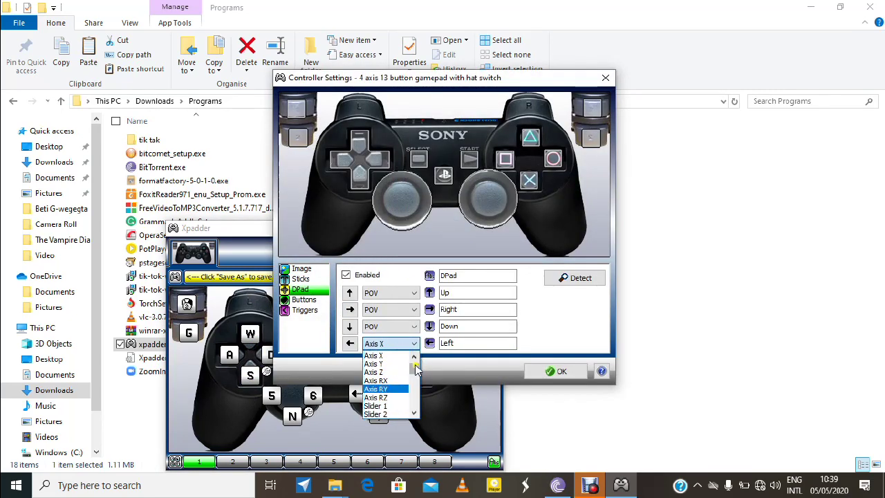
{"action": "scroll", "coordinate": [409, 407], "scroll_direction": "up", "scroll_amount": 3}
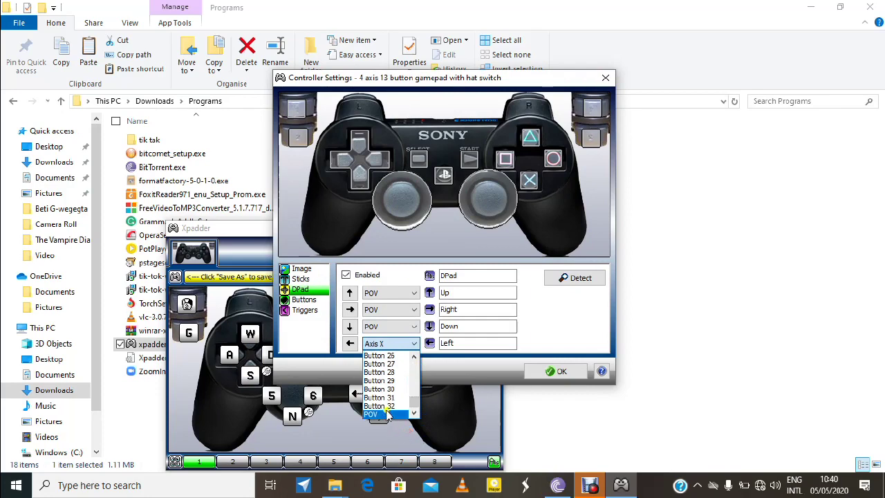
{"action": "left_click", "coordinate": [380, 414]}
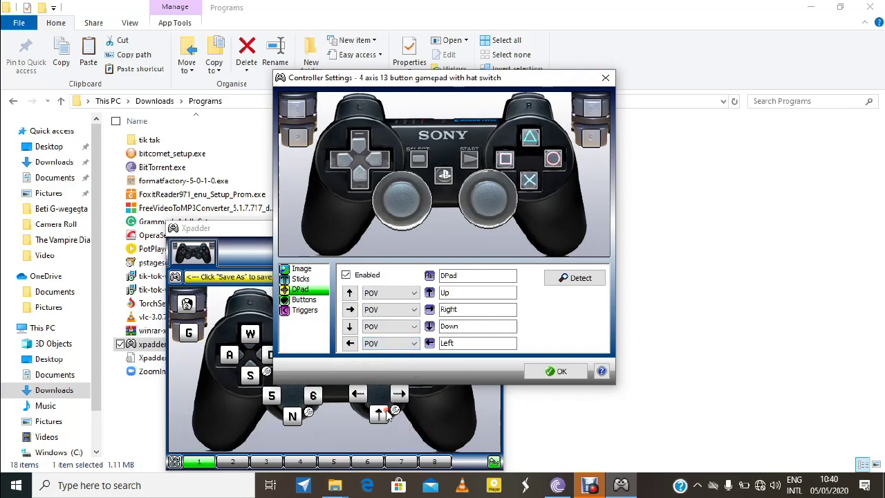
{"action": "left_click", "coordinate": [557, 372]}
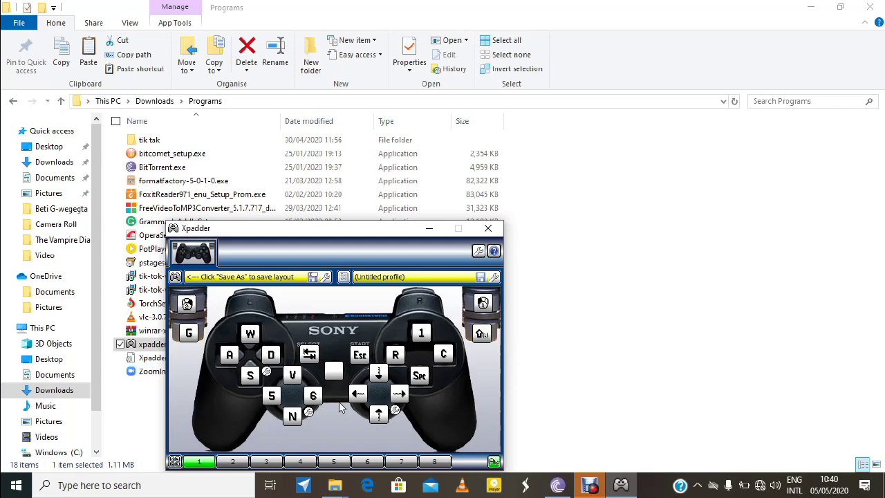
Save the controller layout to the Desktop under the file name "covid game contolle".
{"action": "left_click", "coordinate": [175, 278]}
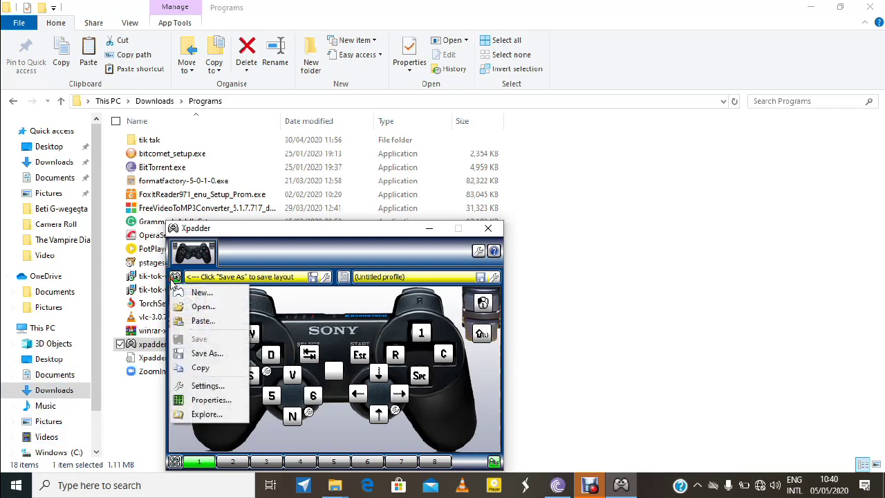
{"action": "left_click", "coordinate": [205, 353]}
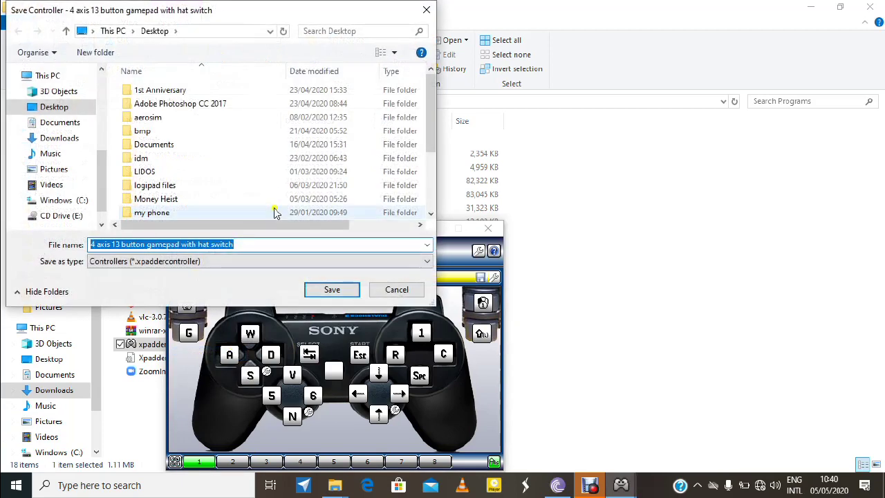
{"action": "left_click", "coordinate": [245, 245]}
{"action": "key", "text": "BackSpace"}
{"action": "key", "text": "BackSpace"}
{"action": "key", "text": "BackSpace"}
{"action": "key", "text": "BackSpace"}
{"action": "key", "text": "BackSpace"}
{"action": "key", "text": "BackSpace"}
{"action": "key", "text": "BackSpace"}
{"action": "key", "text": "BackSpace"}
{"action": "key", "text": "BackSpace"}
{"action": "key", "text": "BackSpace"}
{"action": "key", "text": "BackSpace"}
{"action": "key", "text": "BackSpace"}
{"action": "key", "text": "BackSpace"}
{"action": "key", "text": "BackSpace"}
{"action": "key", "text": "BackSpace"}
{"action": "key", "text": "BackSpace"}
{"action": "key", "text": "BackSpace"}
{"action": "key", "text": "BackSpace"}
{"action": "key", "text": "BackSpace"}
{"action": "key", "text": "BackSpace"}
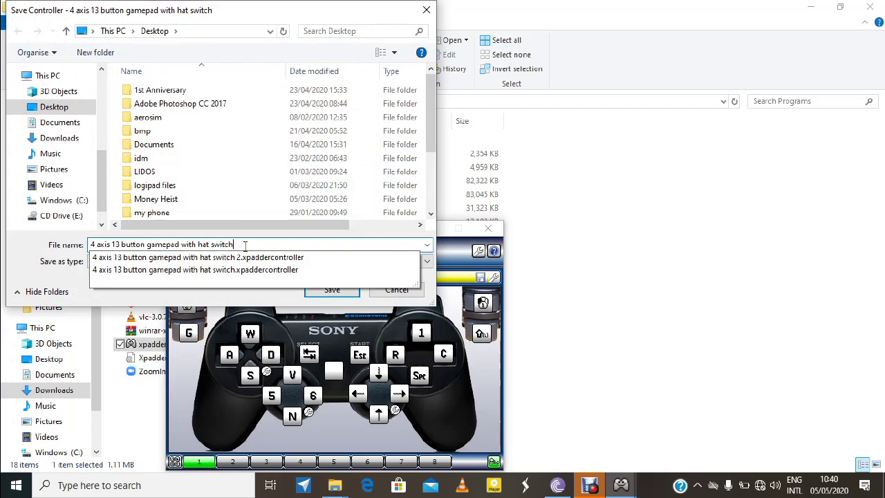
{"action": "key", "text": "BackSpace"}
{"action": "key", "text": "BackSpace"}
{"action": "key", "text": "BackSpace"}
{"action": "key", "text": "BackSpace"}
{"action": "key", "text": "BackSpace"}
{"action": "key", "text": "BackSpace"}
{"action": "key", "text": "BackSpace"}
{"action": "key", "text": "BackSpace"}
{"action": "key", "text": "BackSpace"}
{"action": "key", "text": "BackSpace"}
{"action": "key", "text": "BackSpace"}
{"action": "key", "text": "BackSpace"}
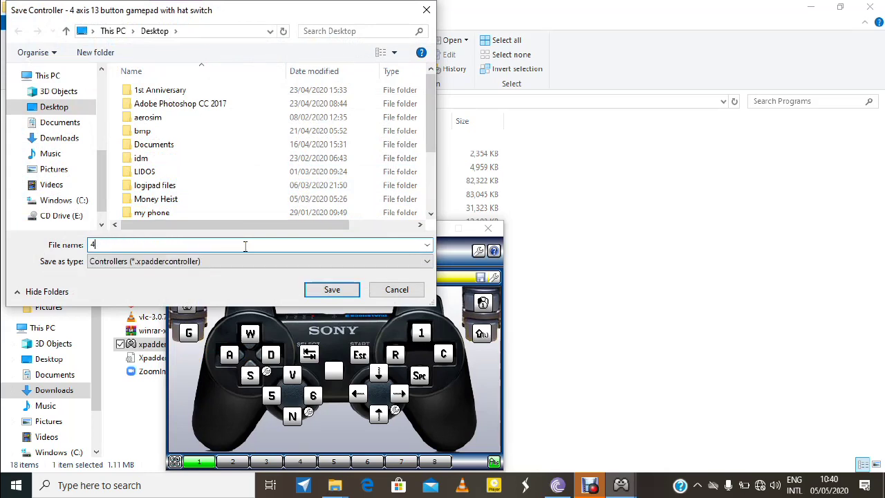
{"action": "type", "text": "co"}
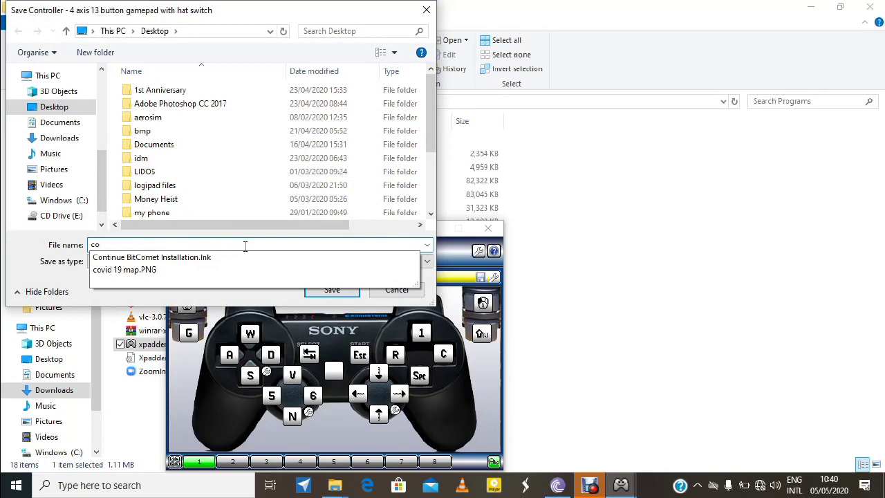
{"action": "type", "text": "one"}
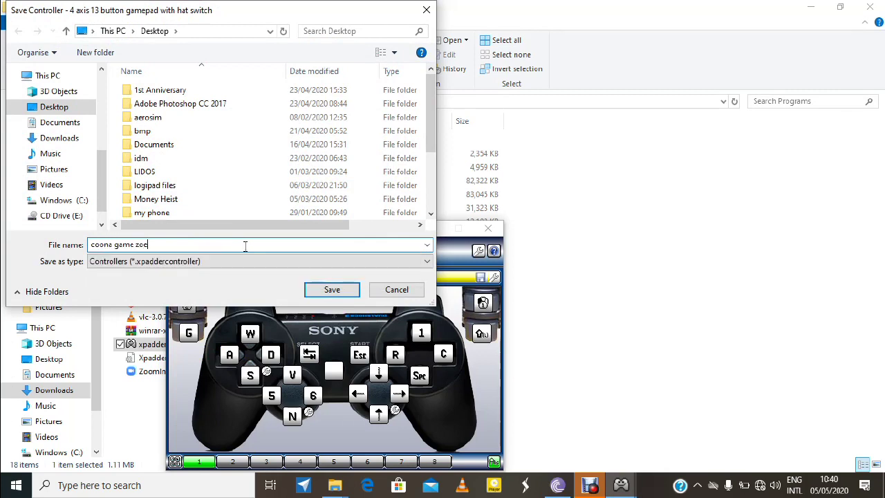
{"action": "key", "text": "BackSpace"}
{"action": "key", "text": "BackSpace"}
{"action": "type", "text": "lle"}
{"action": "left_click", "coordinate": [109, 247]}
{"action": "key", "text": "BackSpace"}
{"action": "key", "text": "BackSpace"}
{"action": "key", "text": "BackSpace"}
{"action": "key", "text": "BackSpace"}
{"action": "key", "text": "BackSpace"}
{"action": "type", "text": "covid"}
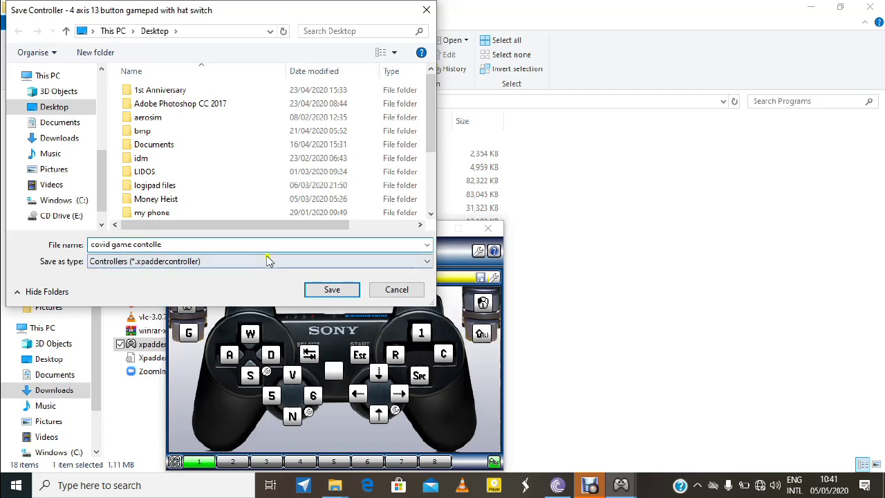
{"action": "left_click", "coordinate": [331, 290]}
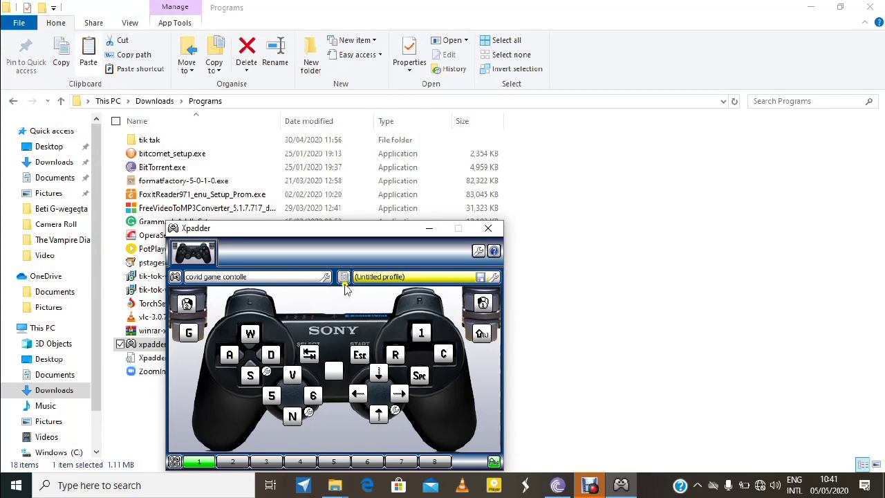
Save the untitled profile to the Desktop under the file name "covid 19".
{"action": "left_click", "coordinate": [241, 281]}
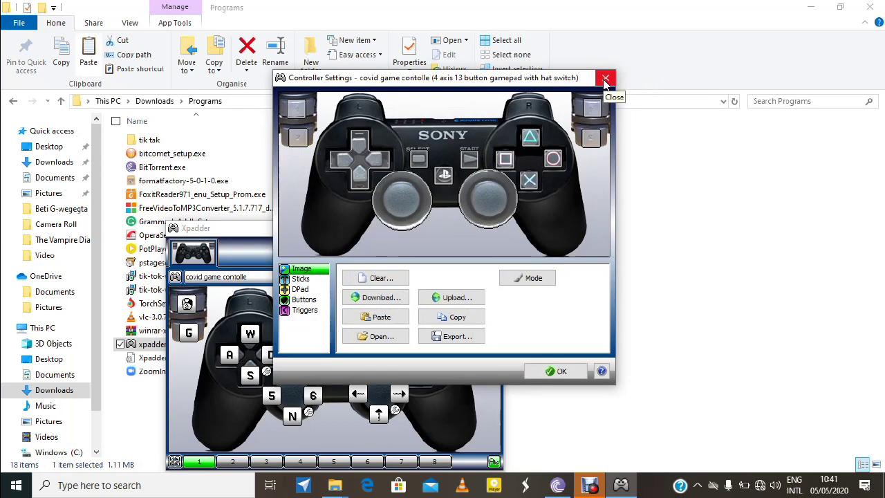
{"action": "left_click", "coordinate": [566, 372]}
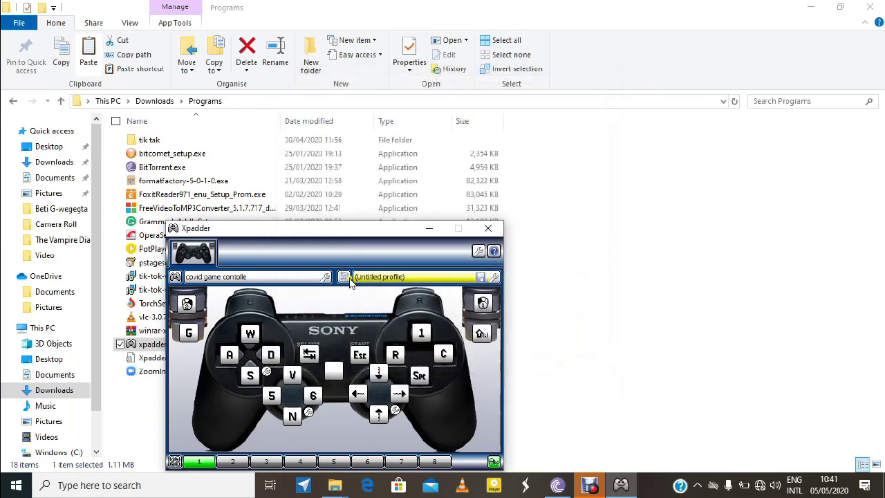
{"action": "left_click", "coordinate": [345, 278]}
{"action": "left_click", "coordinate": [360, 367]}
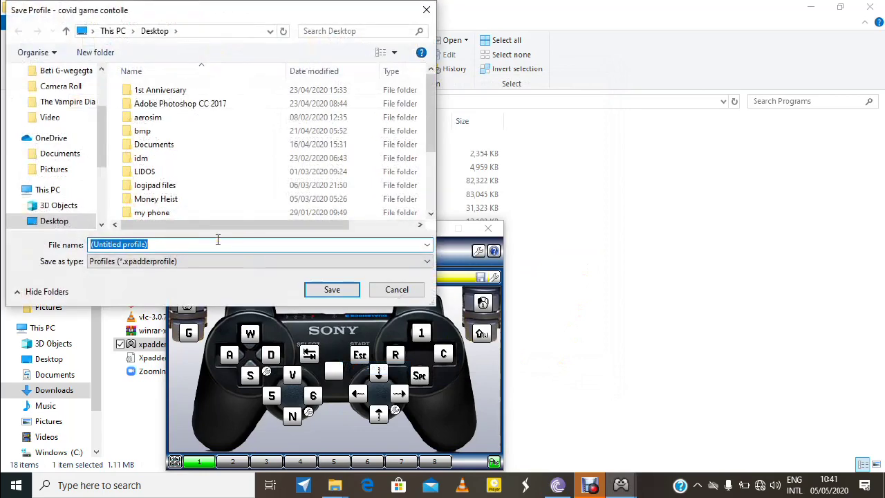
{"action": "type", "text": "covid"}
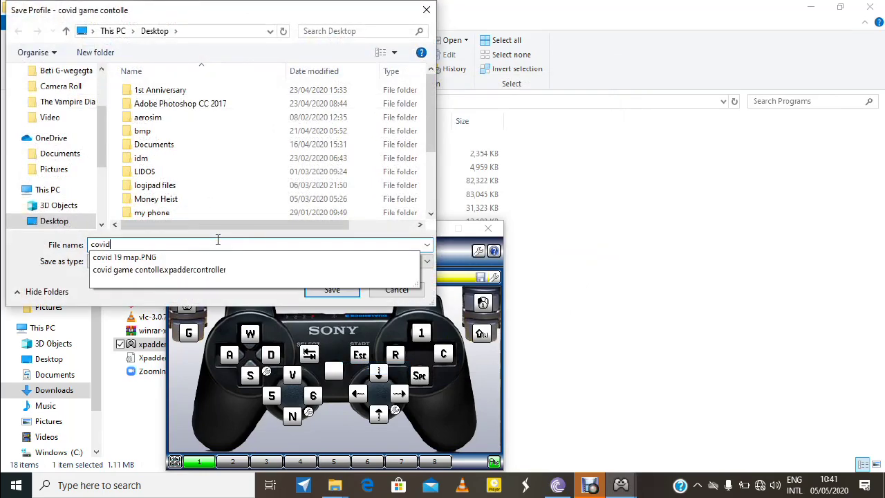
{"action": "type", "text": " 19"}
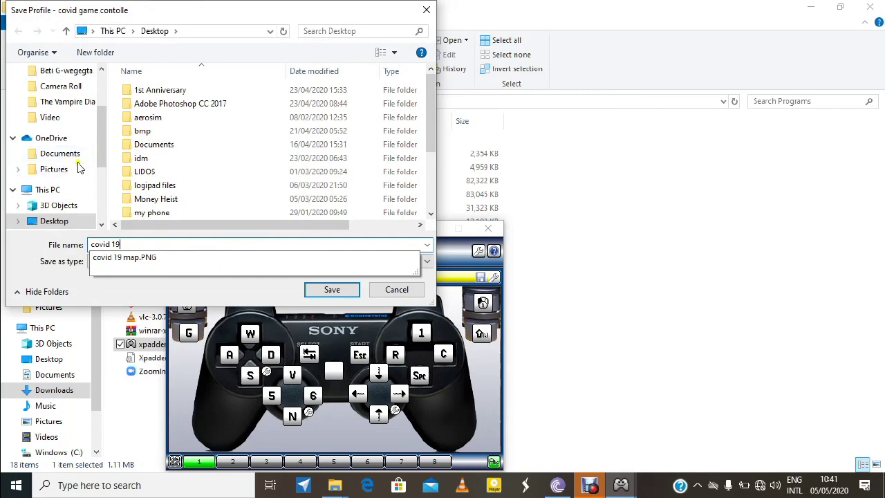
{"action": "left_click", "coordinate": [346, 293]}
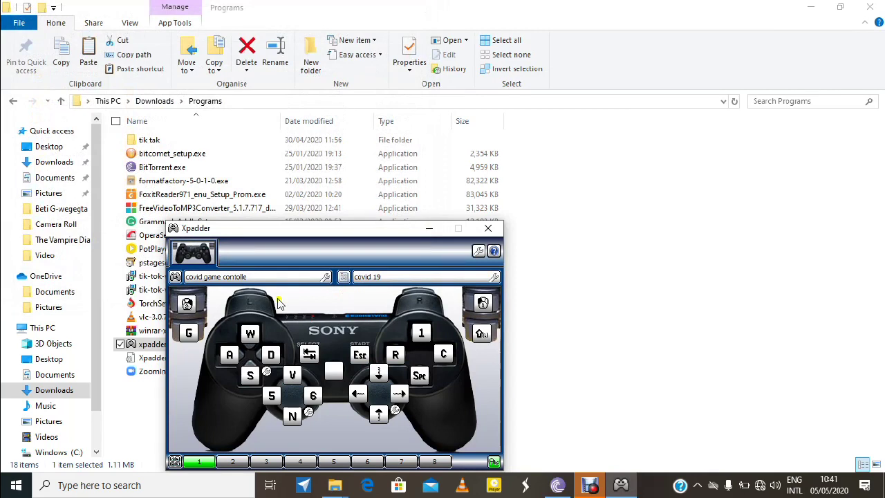
Switch from Xpadder to the desktop's Call of Duty 4 - Modern Warfare and resume the saved game.
{"action": "left_click", "coordinate": [175, 277]}
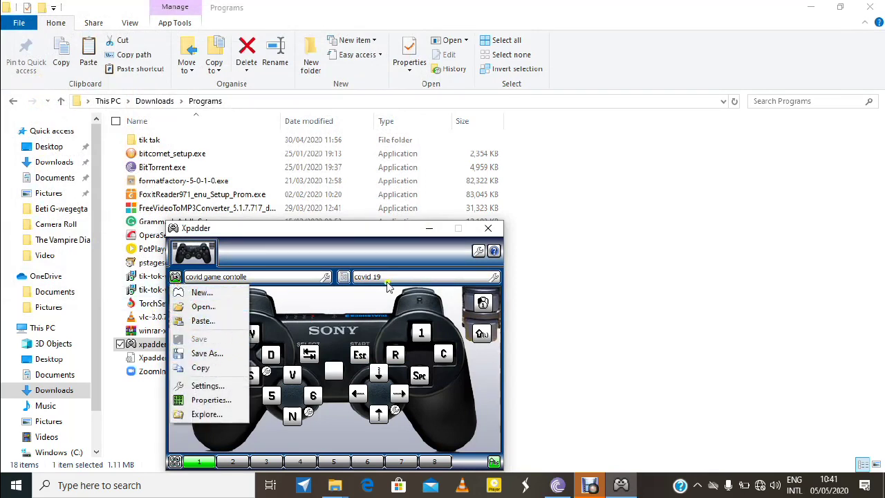
{"action": "left_click", "coordinate": [344, 277]}
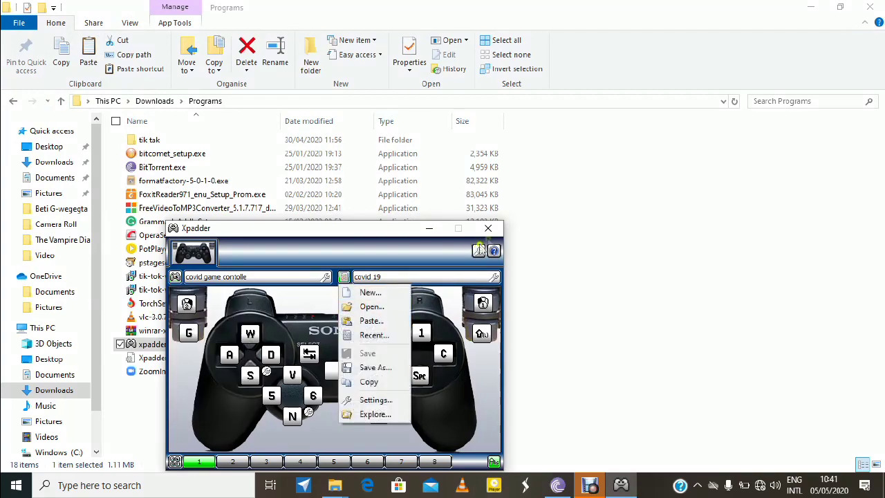
{"action": "left_click", "coordinate": [430, 229]}
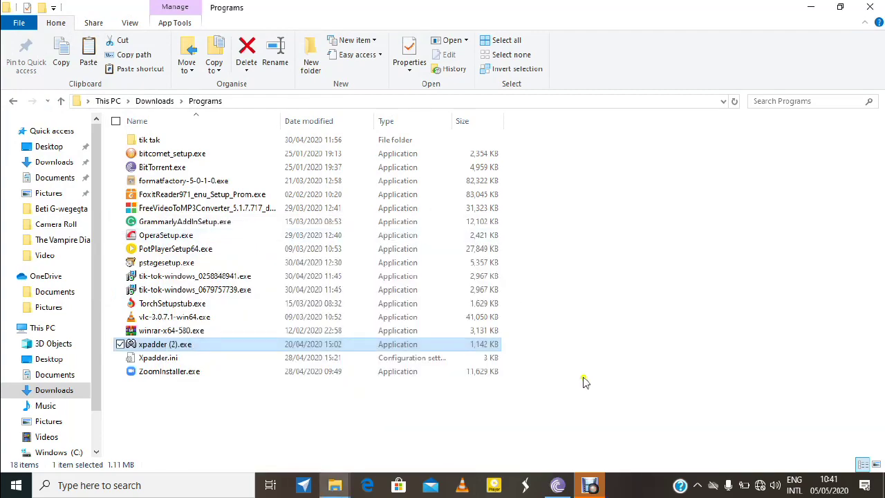
{"action": "key", "text": "super+d"}
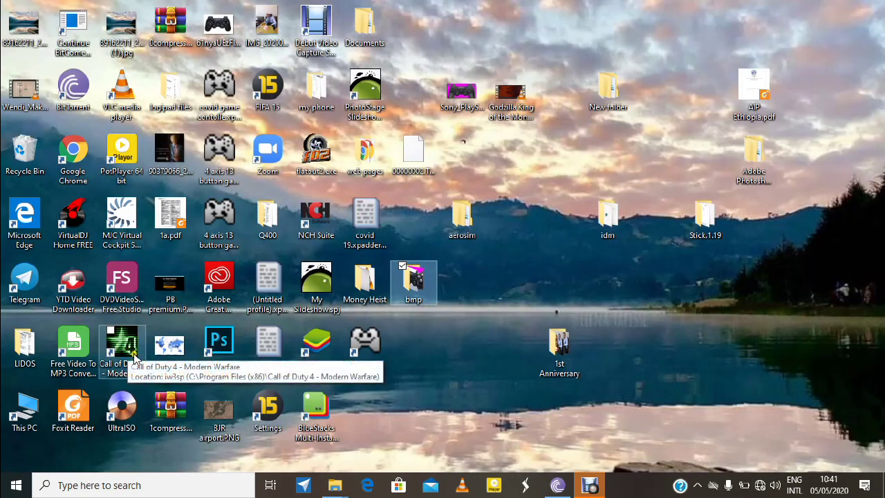
{"action": "double_click", "coordinate": [131, 354]}
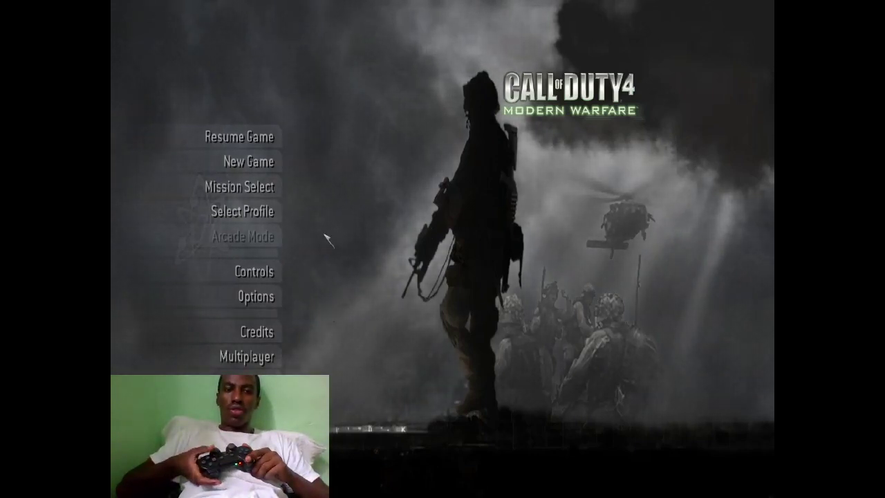
{"action": "left_click", "coordinate": [258, 138]}
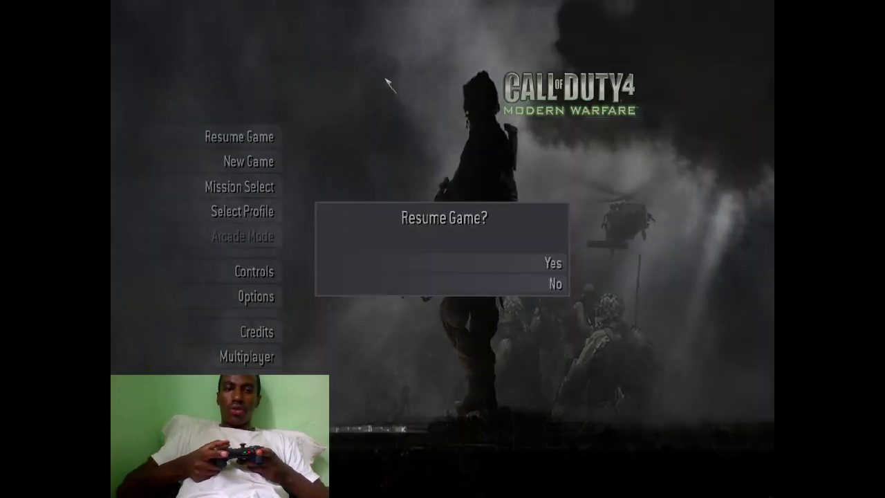
{"action": "left_click", "coordinate": [388, 266]}
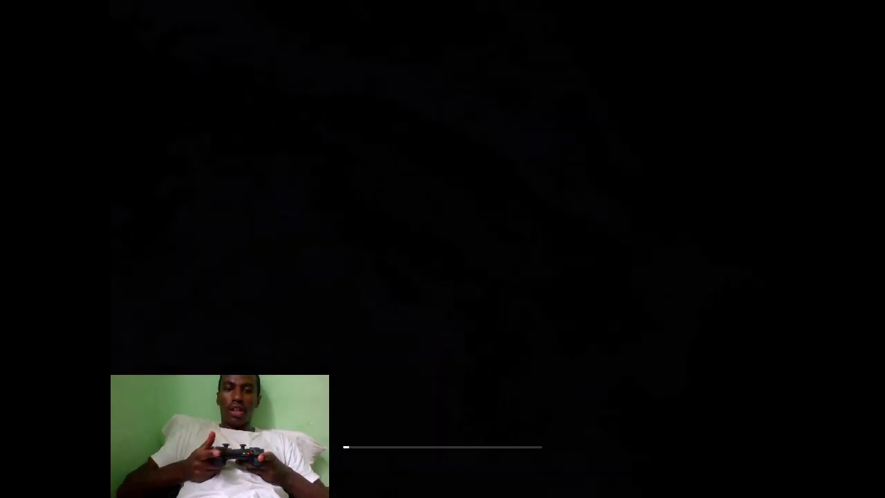